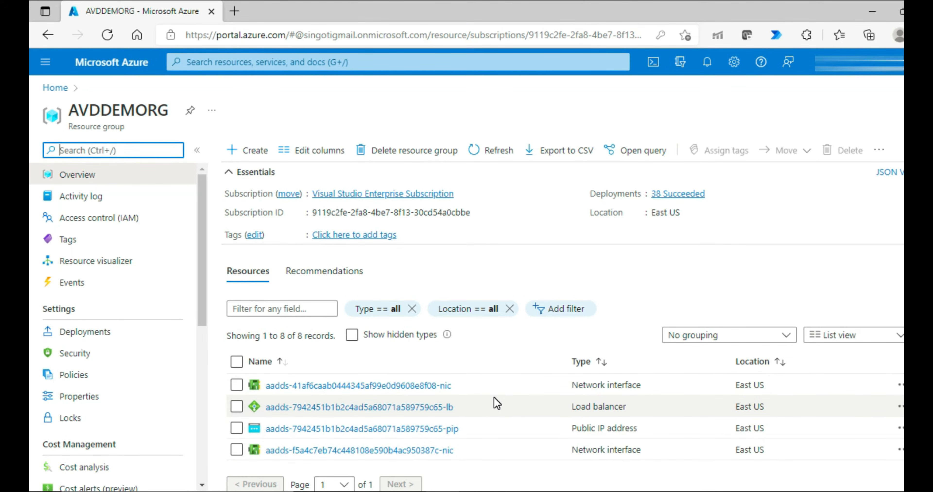
Return to the portal home page and open the Azure Virtual Desktop service.
left_click(55, 88)
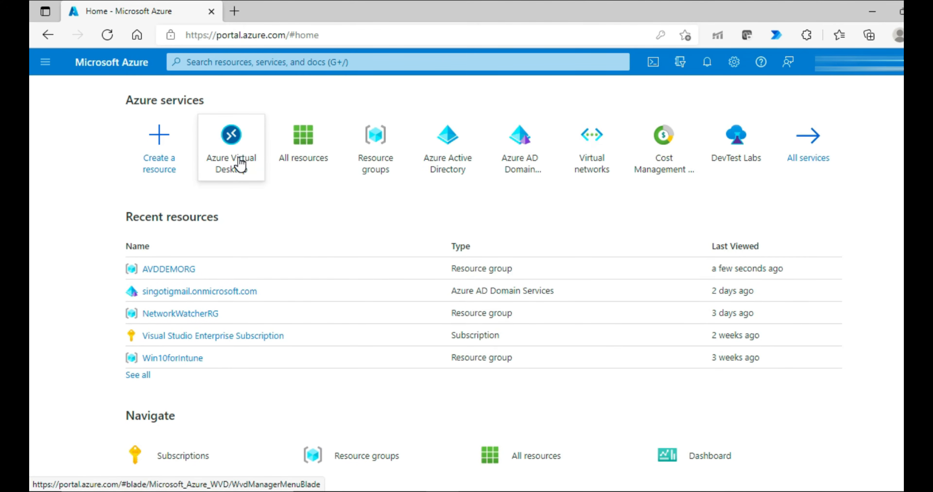
mouse_move(240, 165)
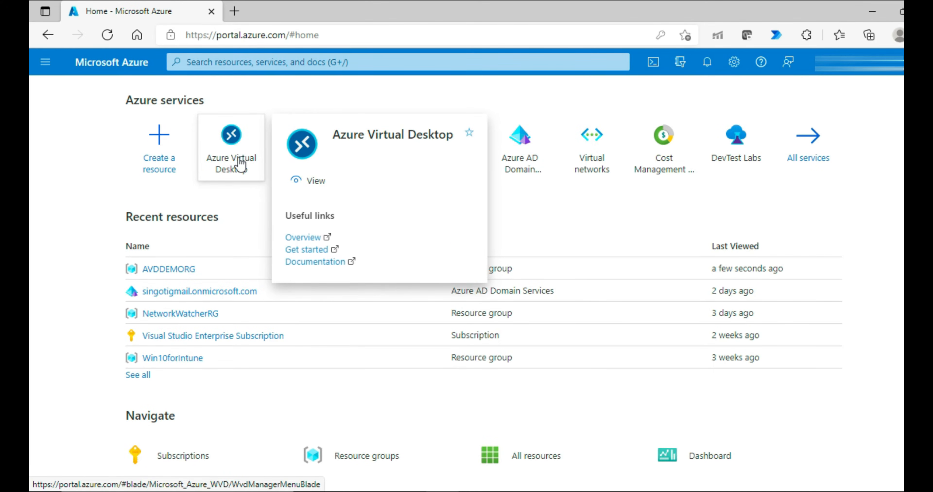
left_click(227, 62)
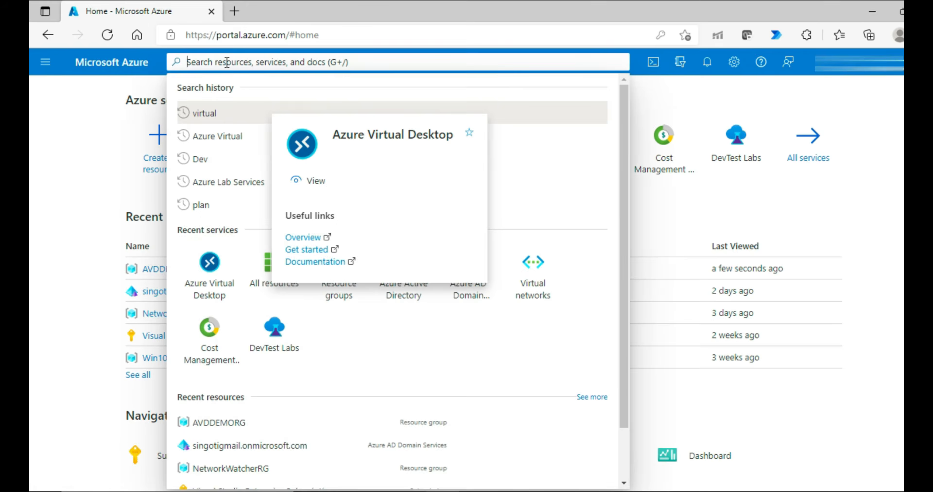
left_click(80, 141)
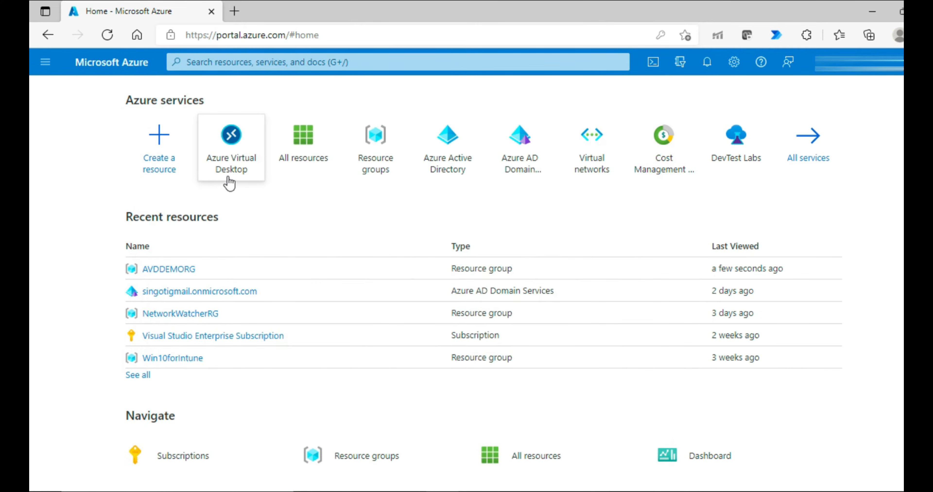
left_click(233, 176)
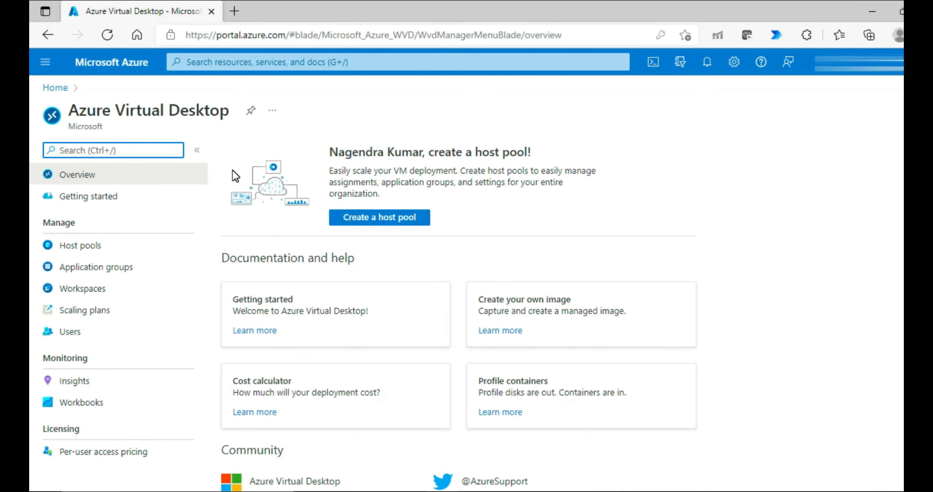
View the Getting started page, and start creating a new host pool from the Host pools list.
left_click(97, 205)
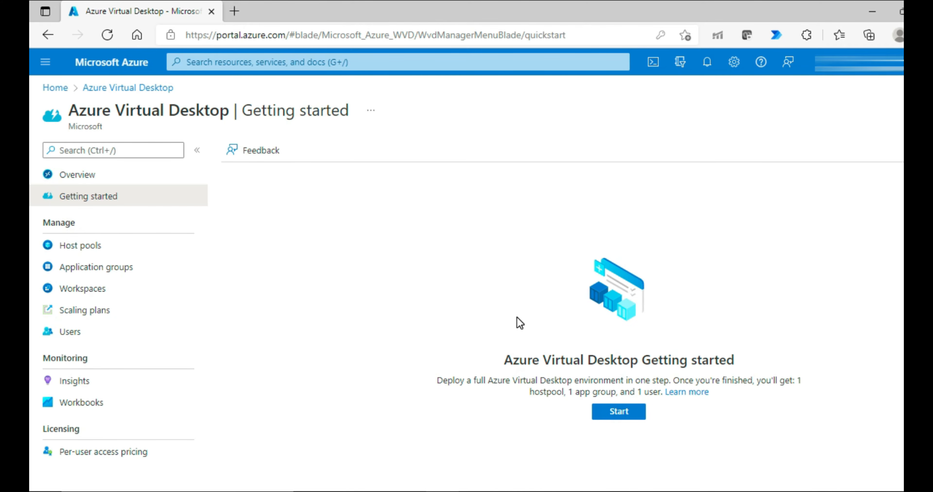
left_click(126, 88)
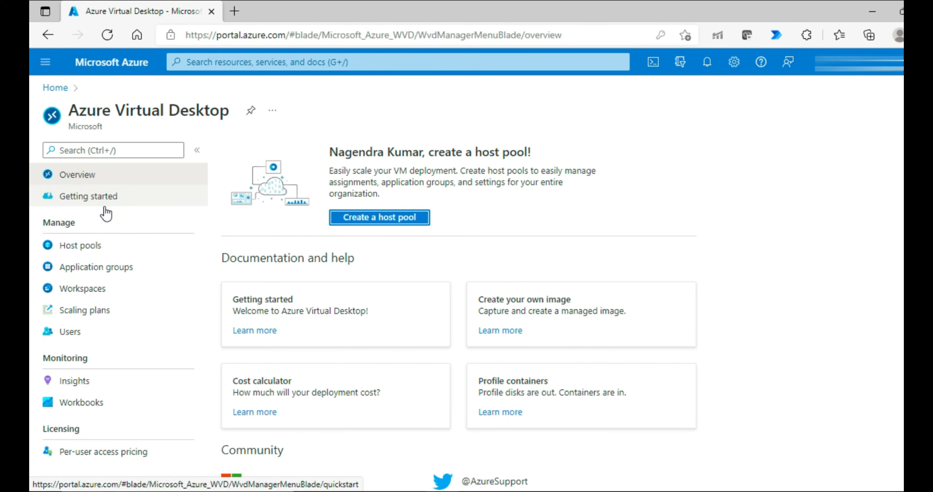
left_click(93, 255)
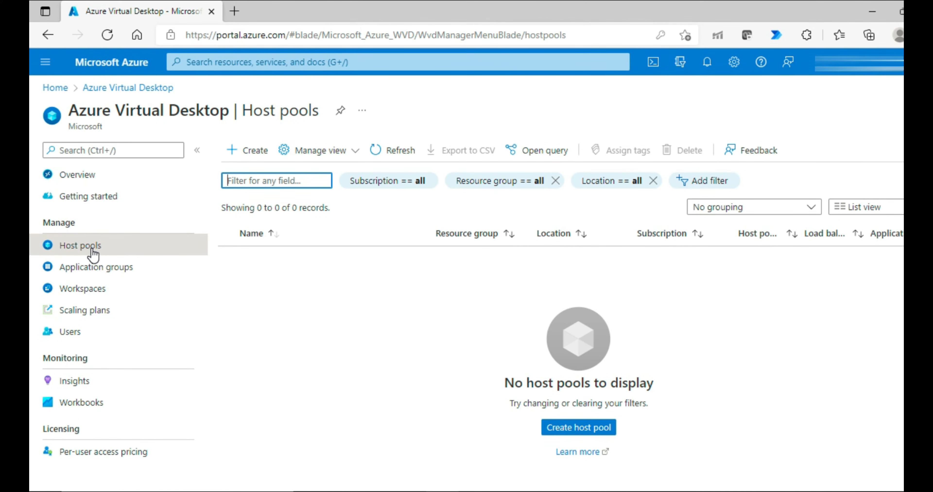
left_click(571, 430)
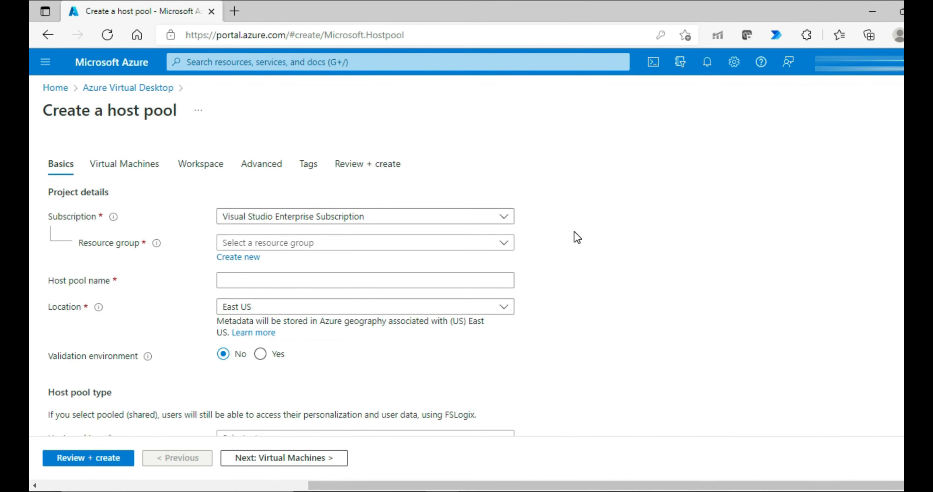
Assign the host pool to the AVDDEMORG resource group and name it First.
scroll(573, 231, "down", 1)
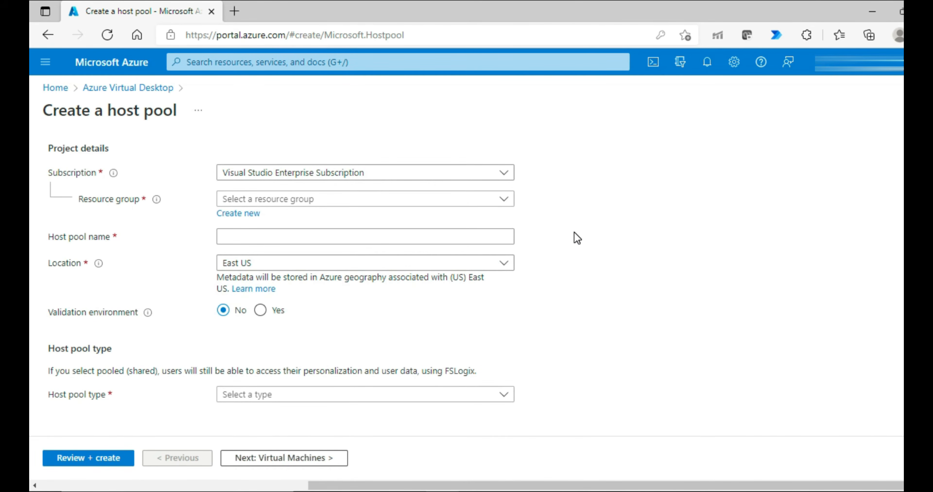
left_click(503, 201)
left_click(403, 245)
left_click(380, 237)
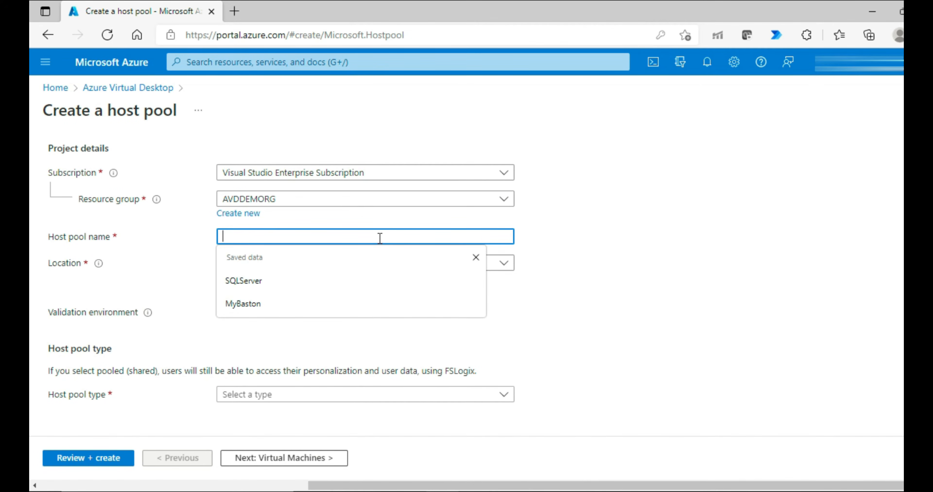
type("First")
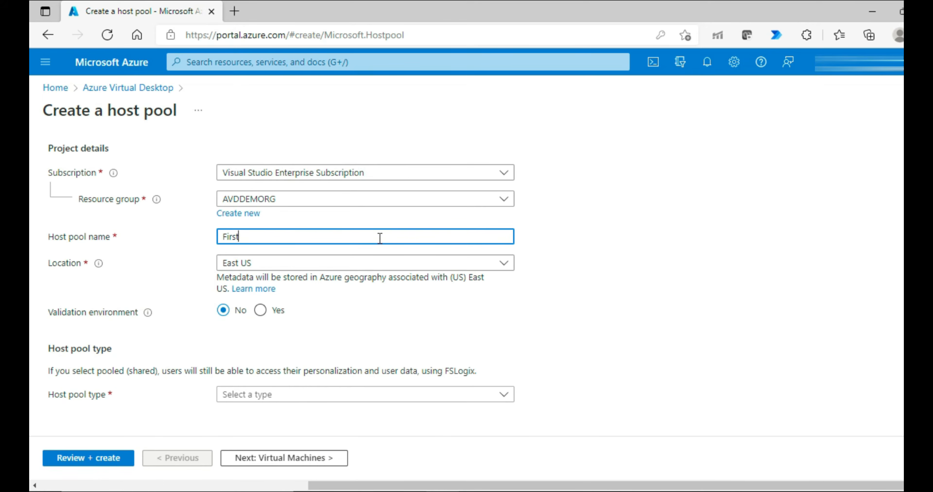
key("Tab")
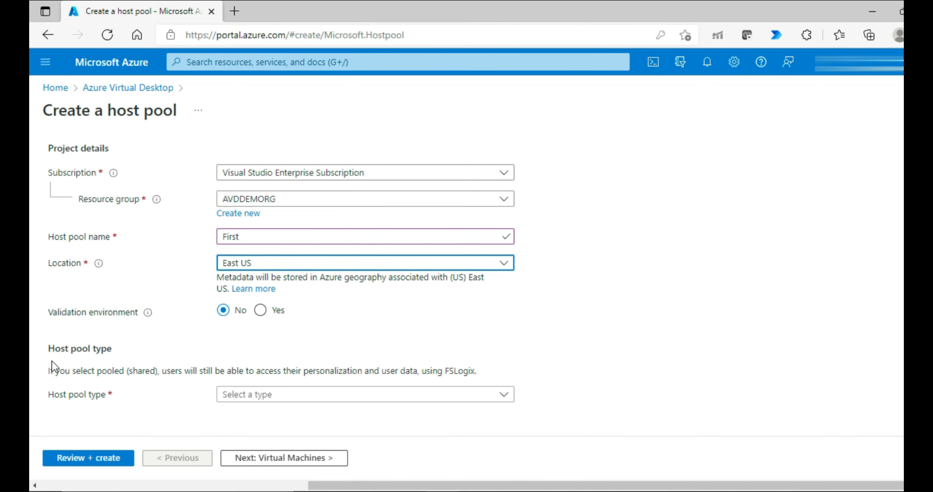
Set the host pool type to Pooled, keeping Breadth-first load balancing, with a max session limit of 2.
left_click(298, 395)
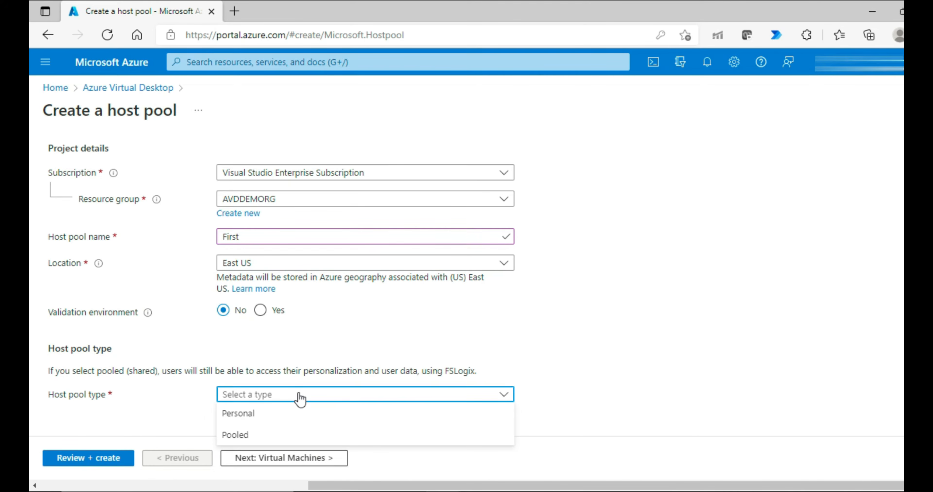
left_click(262, 436)
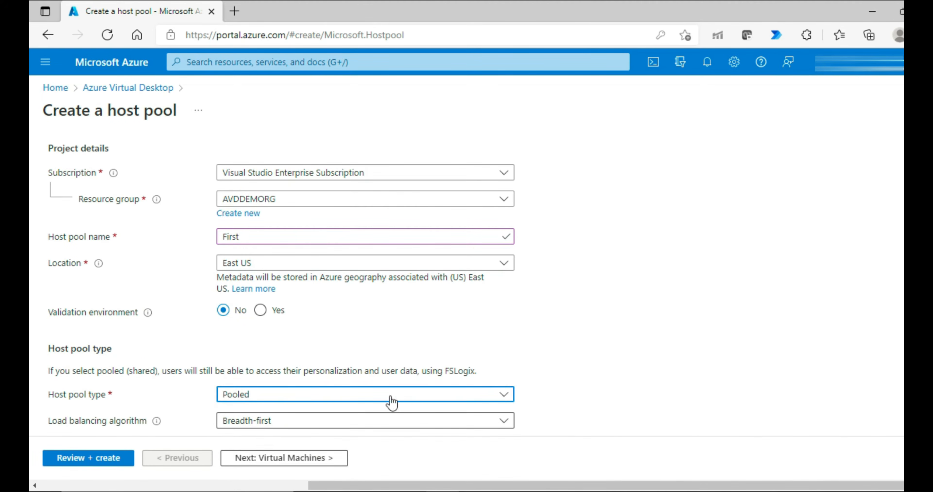
scroll(104, 394, "down", 2)
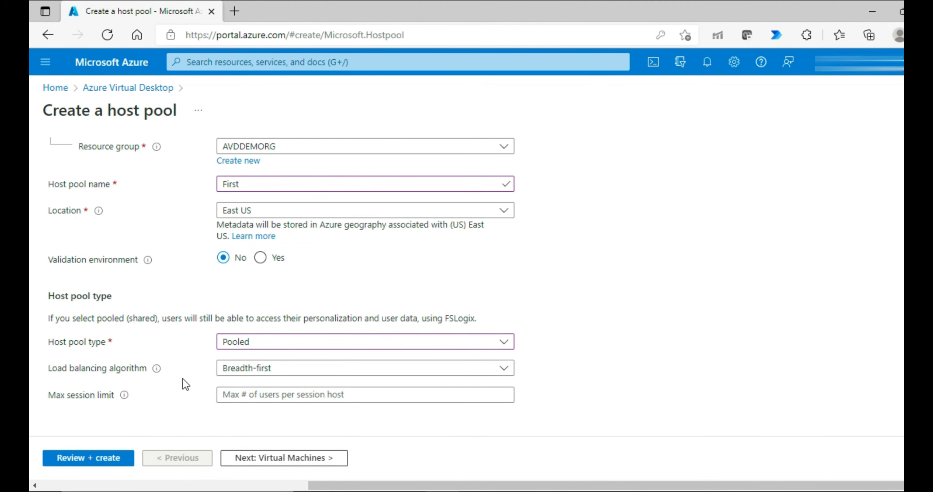
left_click(274, 371)
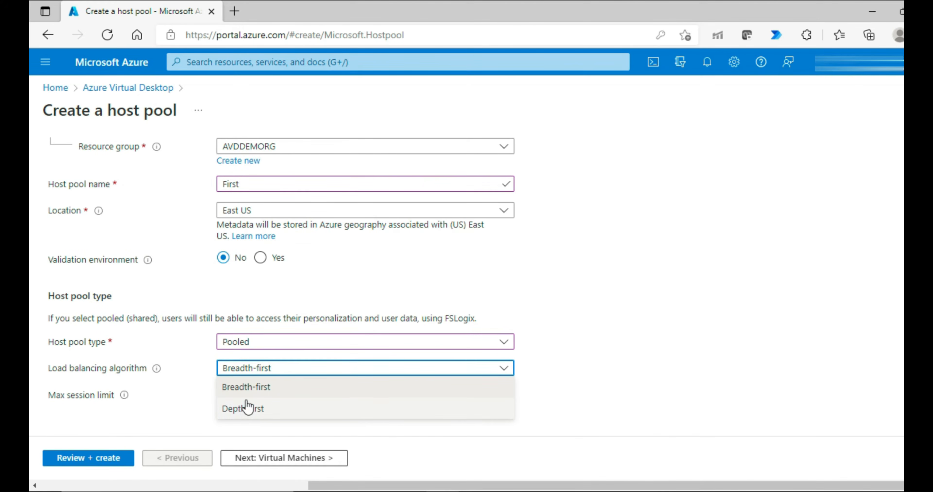
left_click(156, 371)
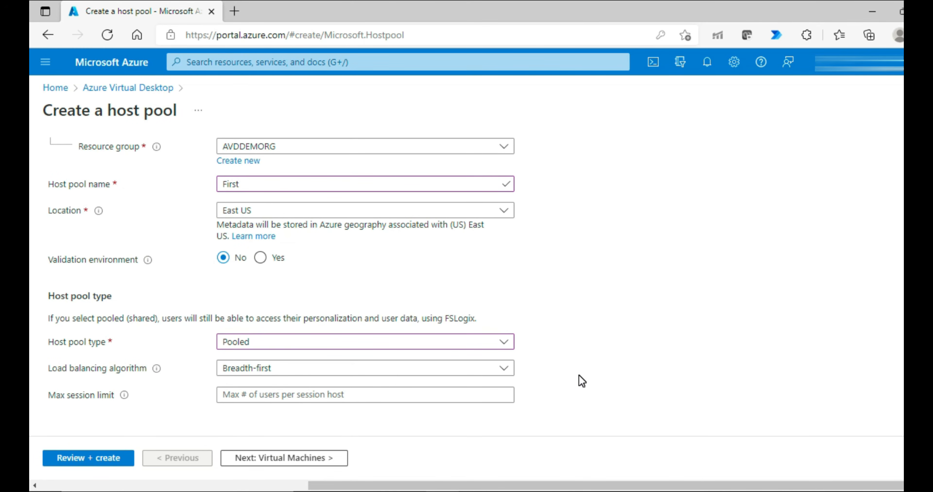
left_click(286, 398)
type("2")
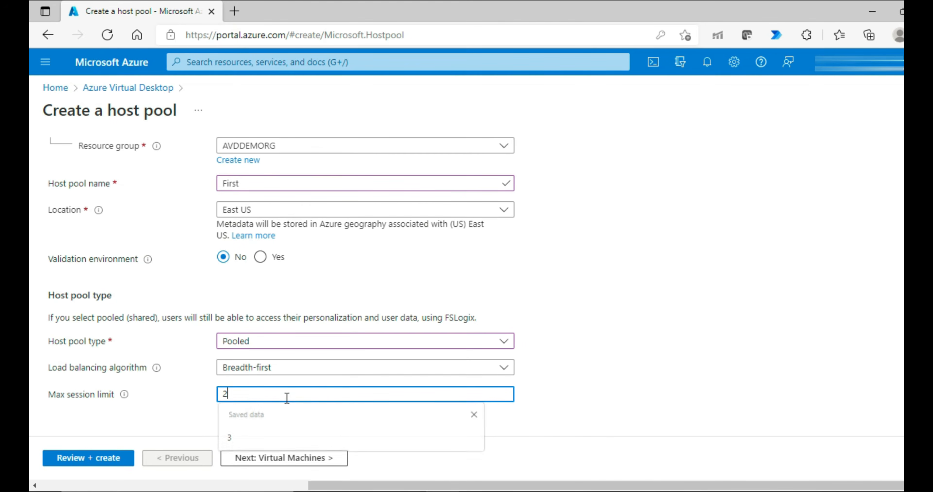
key("Tab")
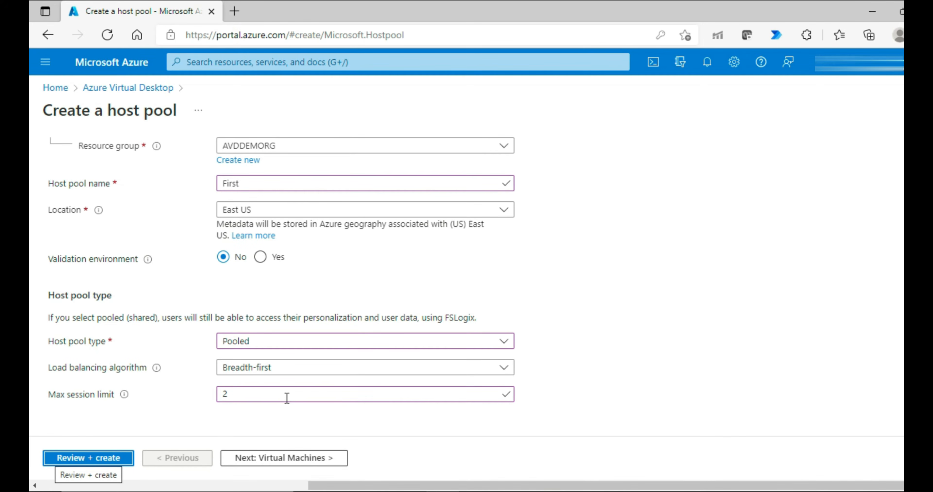
Choose to add Azure virtual machines to the host pool and set their name prefix to 1st.
left_click(277, 459)
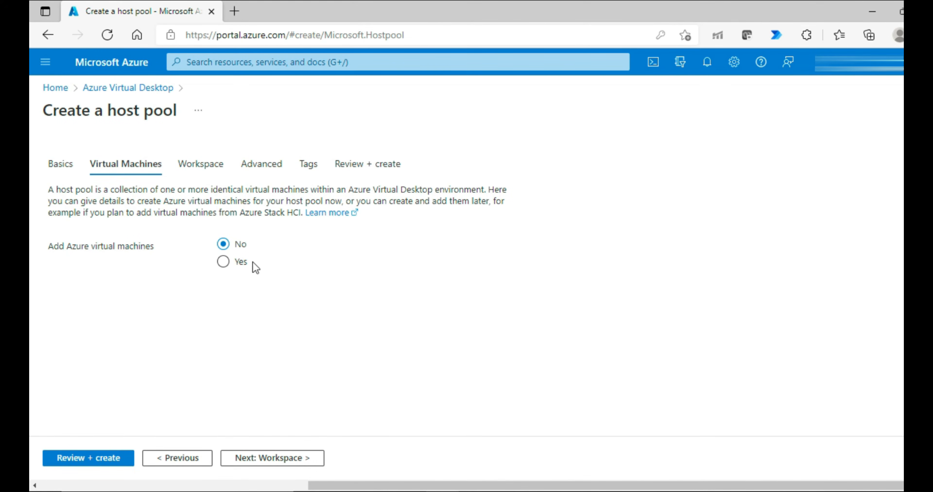
left_click(223, 262)
scroll(415, 266, "down", 3)
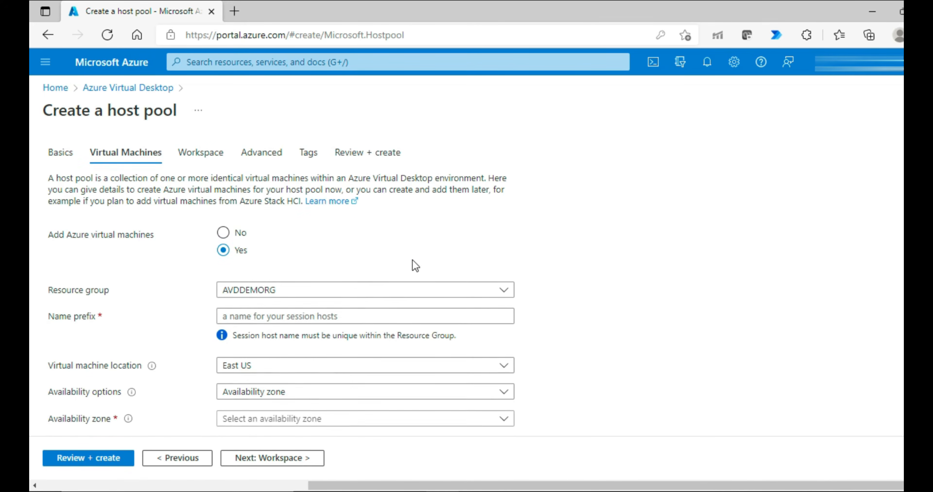
left_click(301, 217)
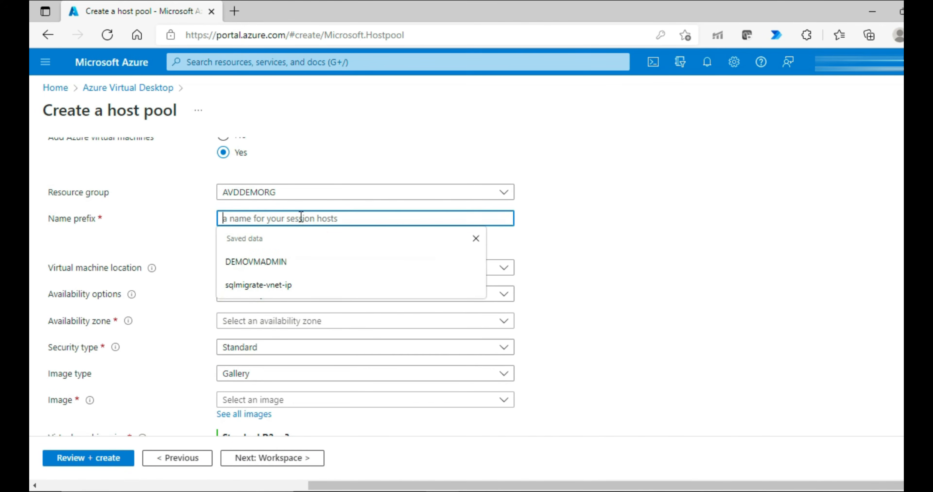
type("1st")
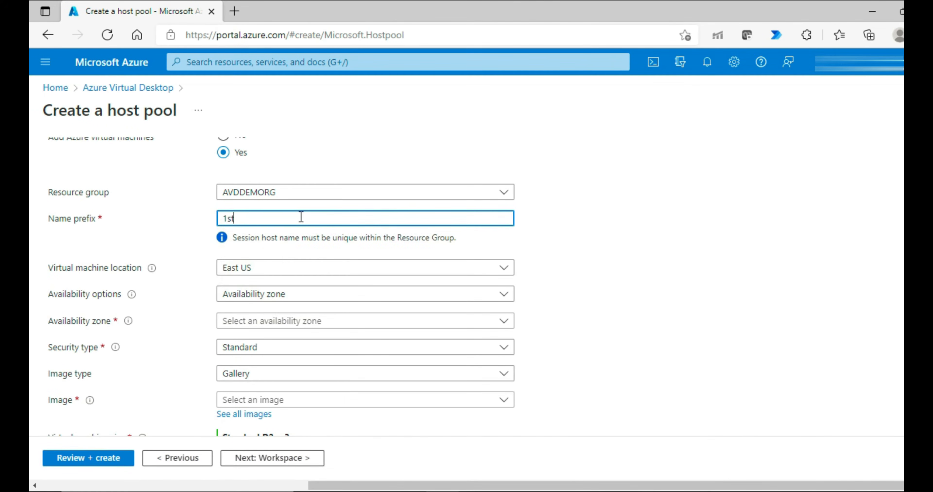
key("Tab")
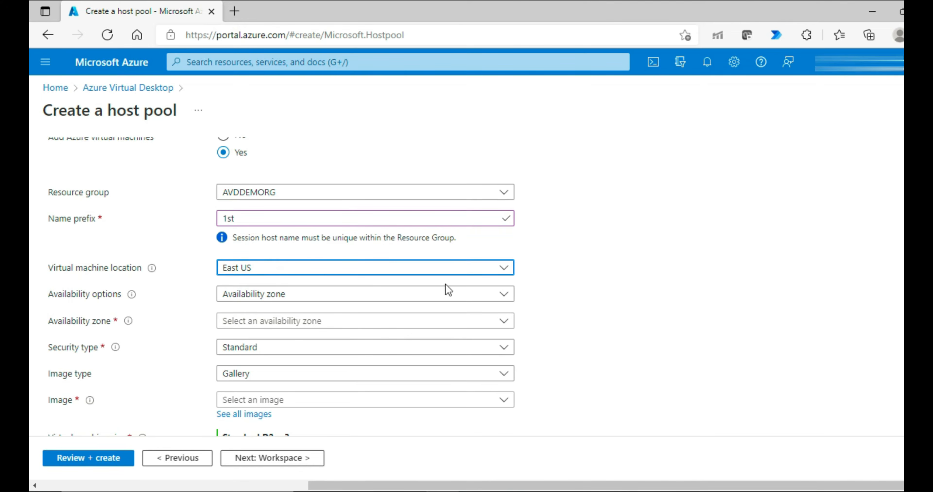
Set the virtual machines' availability option to No infrastructure redundancy required and keep the security type as Standard.
left_click(612, 295)
scroll(613, 294, "down", 1)
scroll(613, 296, "down", 2)
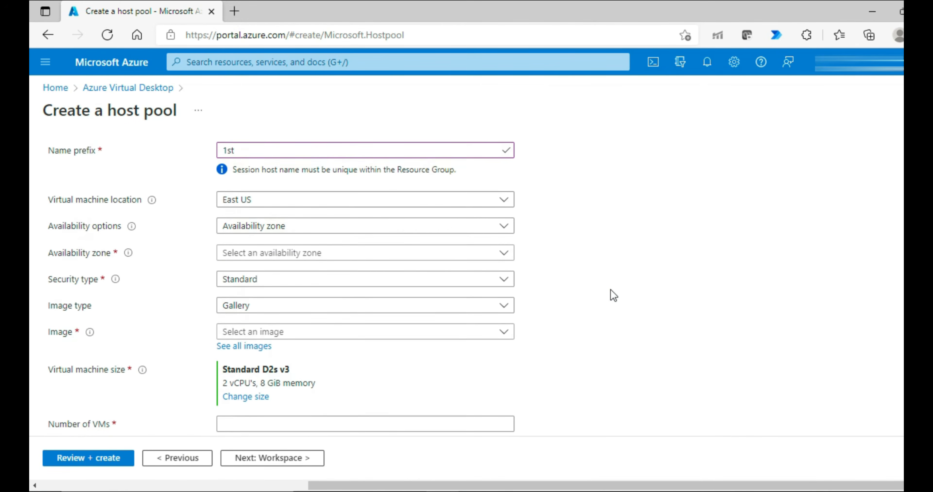
left_click(329, 228)
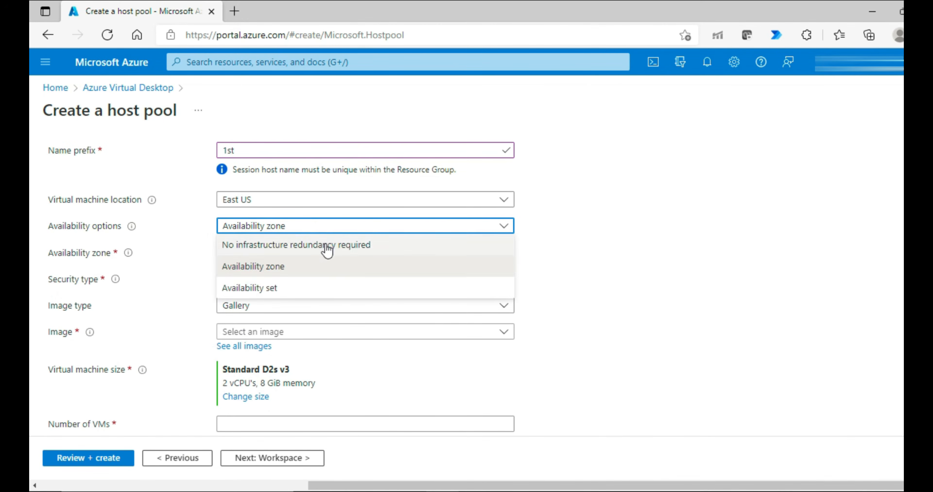
left_click(327, 247)
scroll(581, 254, "down", 1)
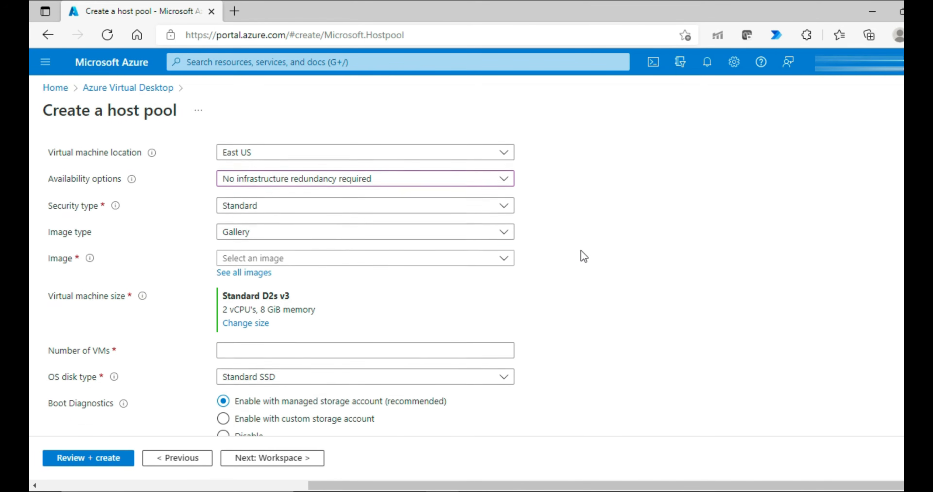
left_click(345, 209)
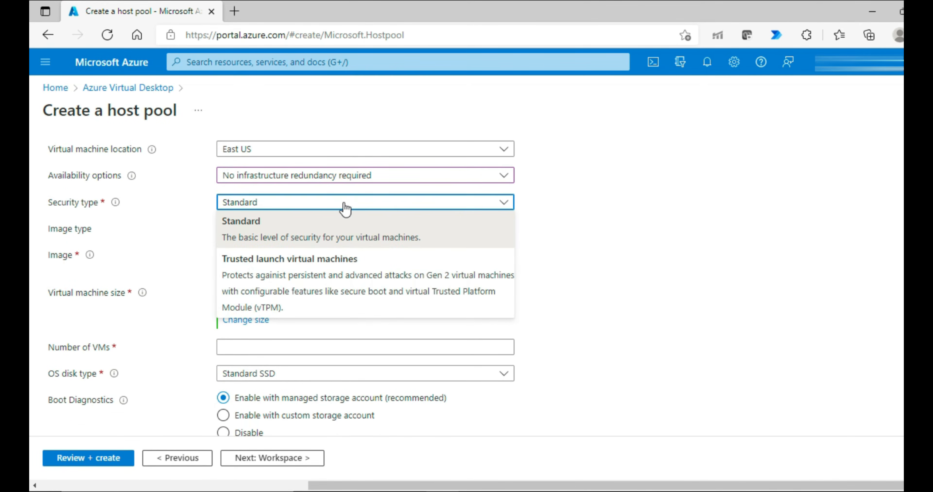
left_click(346, 210)
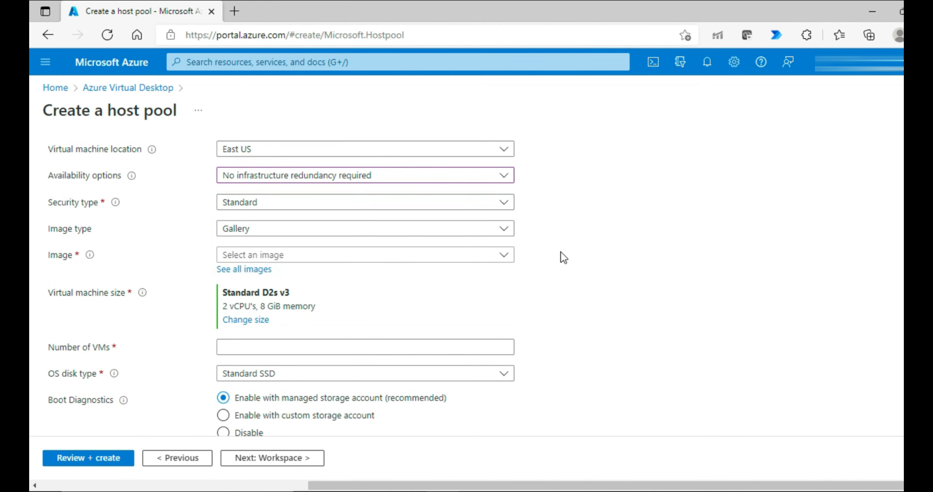
Keep Gallery as the image type and choose the Windows 10 Enterprise multi-session, Version 1909 + Microsoft 365 Apps - Gen2 image.
scroll(563, 258, "down", 1)
left_click(416, 177)
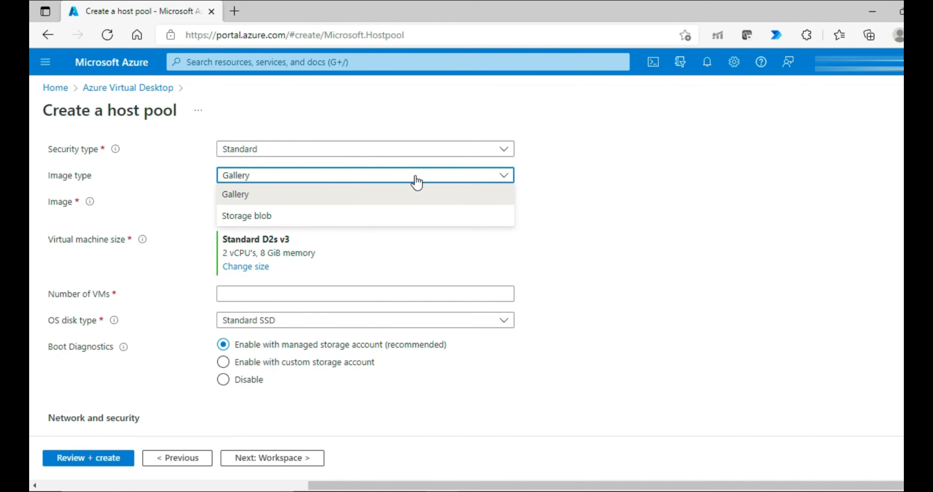
left_click(413, 181)
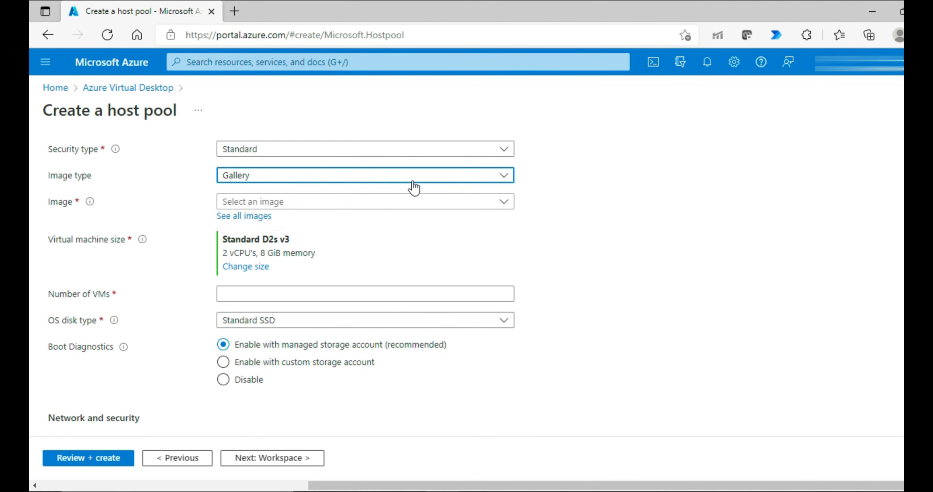
left_click(408, 204)
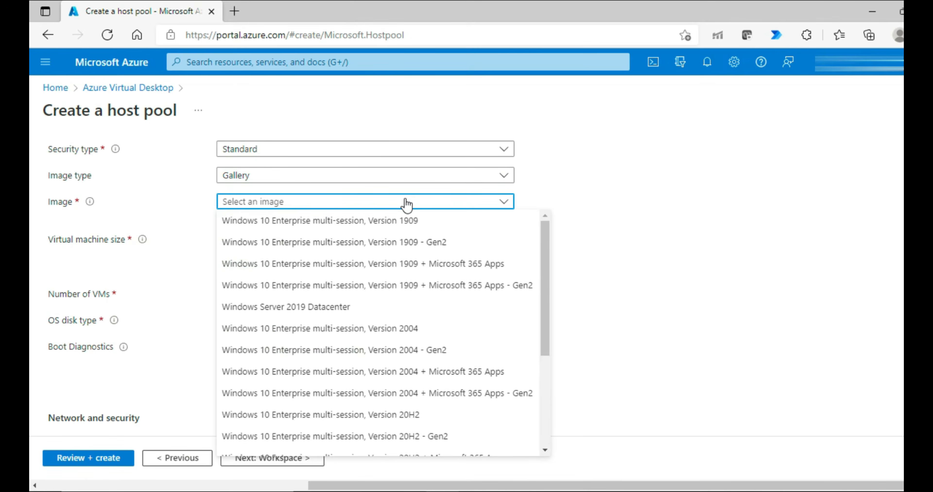
left_click(514, 285)
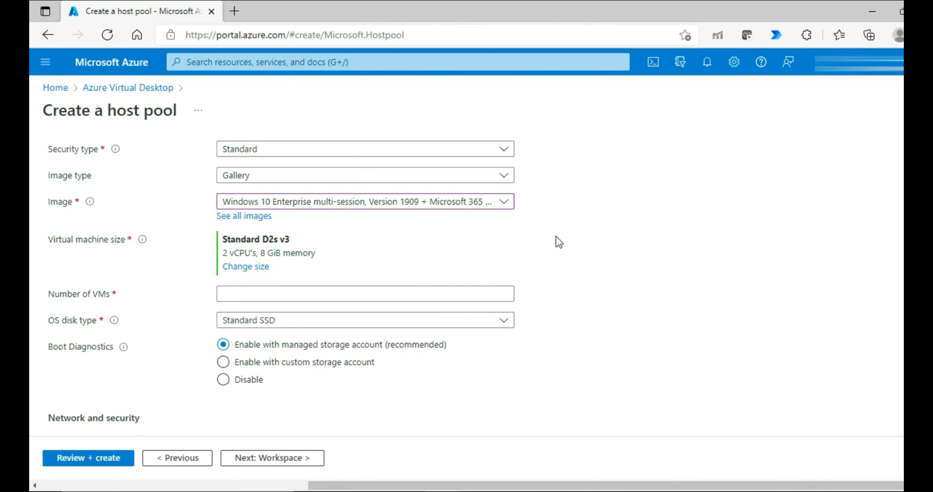
scroll(556, 239, "down", 2)
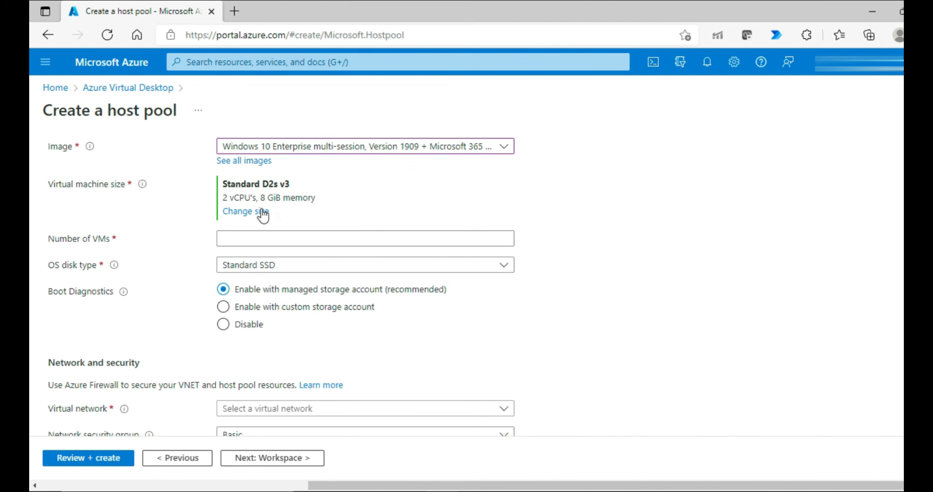
Set the number of virtual machines to 1, keeping the Standard D2s v3 size and the Standard SSD disk type.
left_click(277, 241)
type("1")
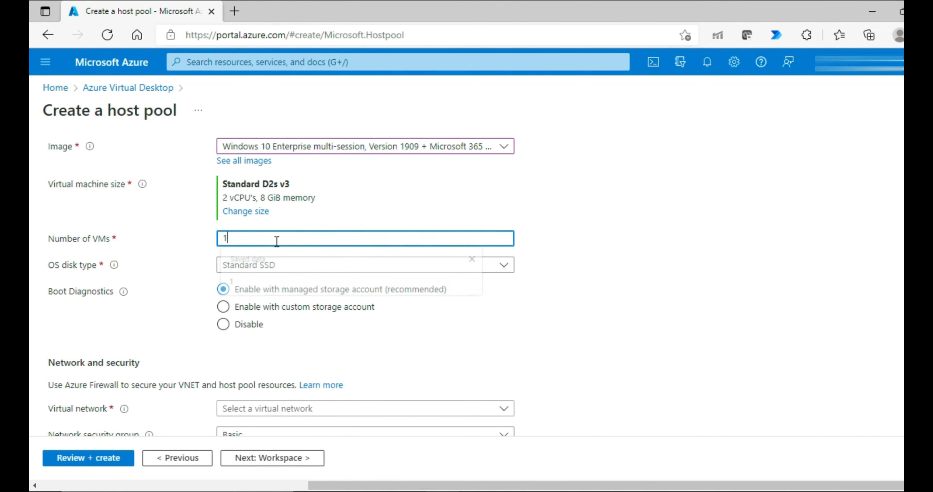
key("Tab")
left_click(547, 276)
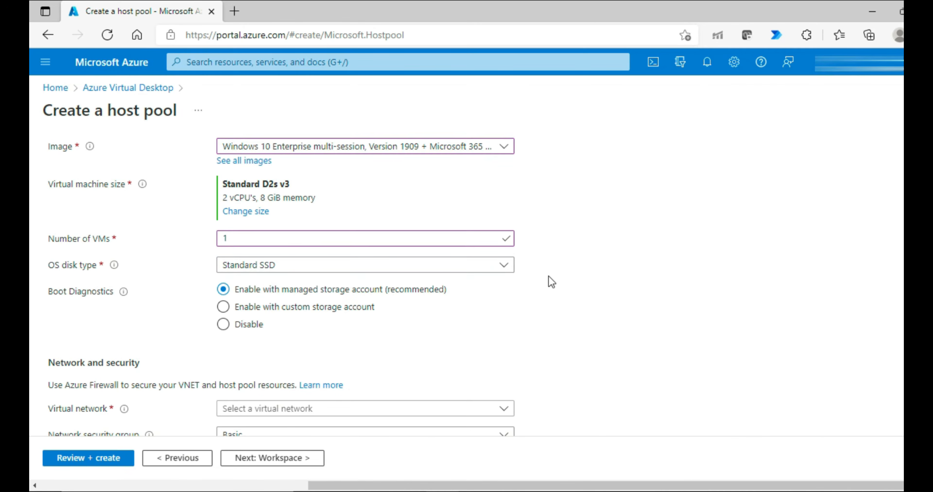
Select aadds-vnet as the virtual network for the host pool's virtual machines.
scroll(548, 276, "down", 1)
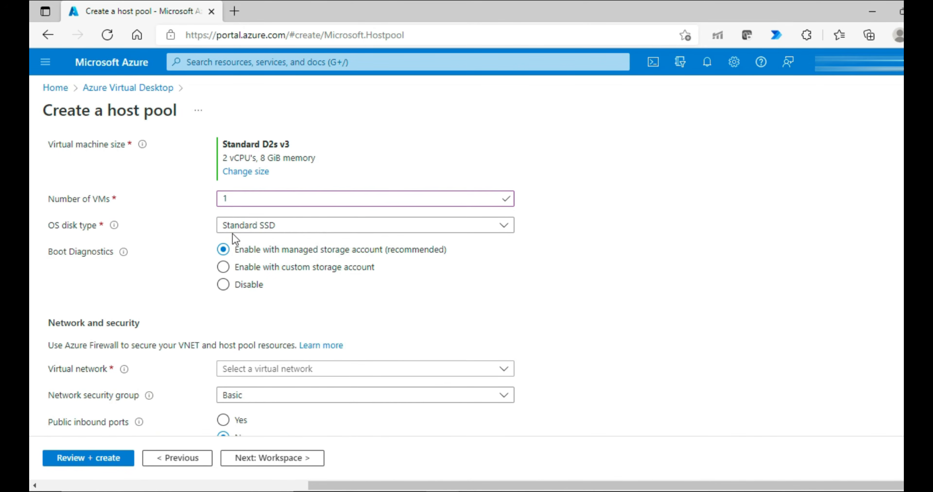
scroll(319, 199, "down", 2)
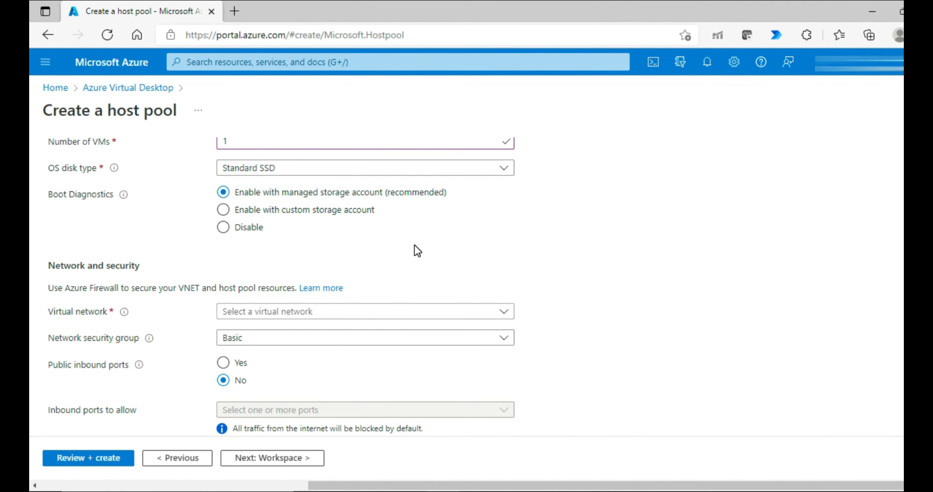
scroll(414, 249, "down", 2)
left_click(311, 232)
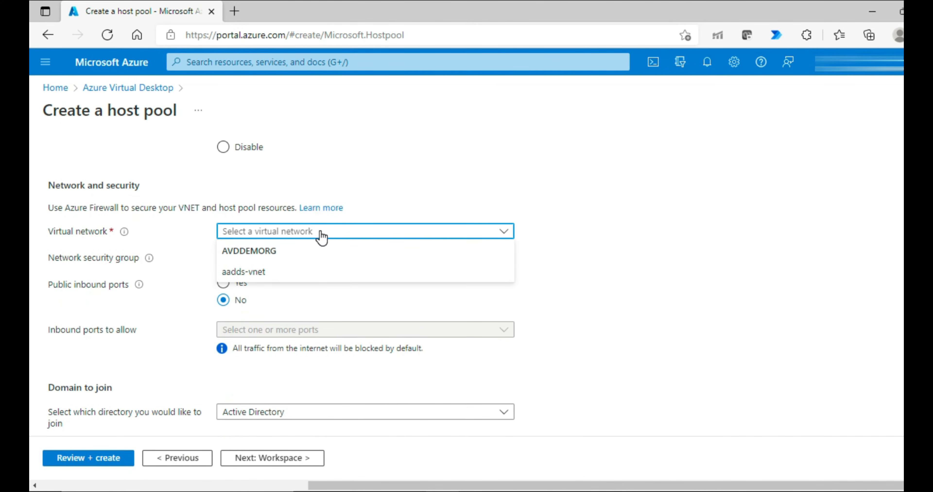
left_click(294, 272)
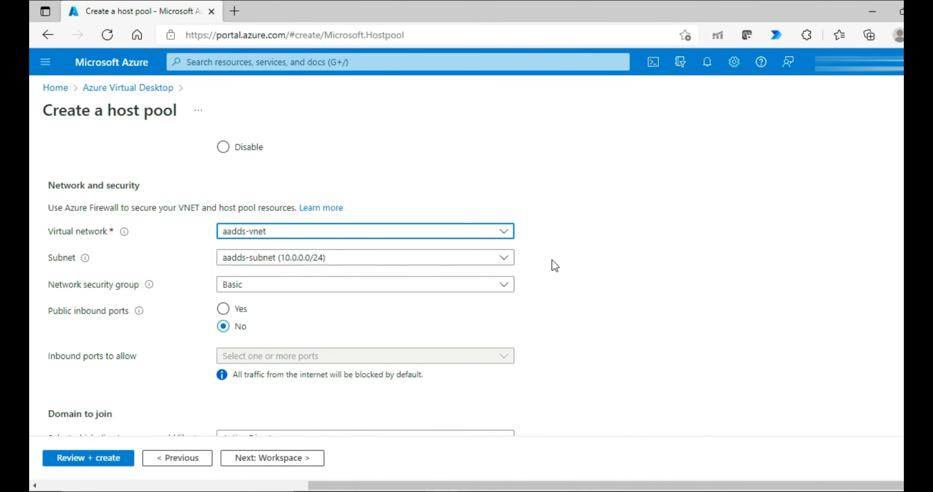
Keep Active Directory as the directory to join and enter the AD domain join UPN and its password.
scroll(360, 217, "down", 2)
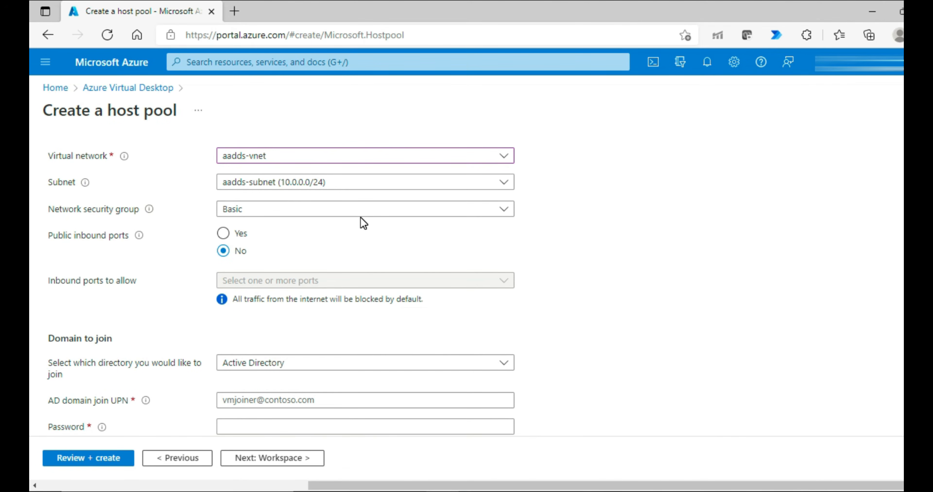
scroll(582, 259, "down", 1)
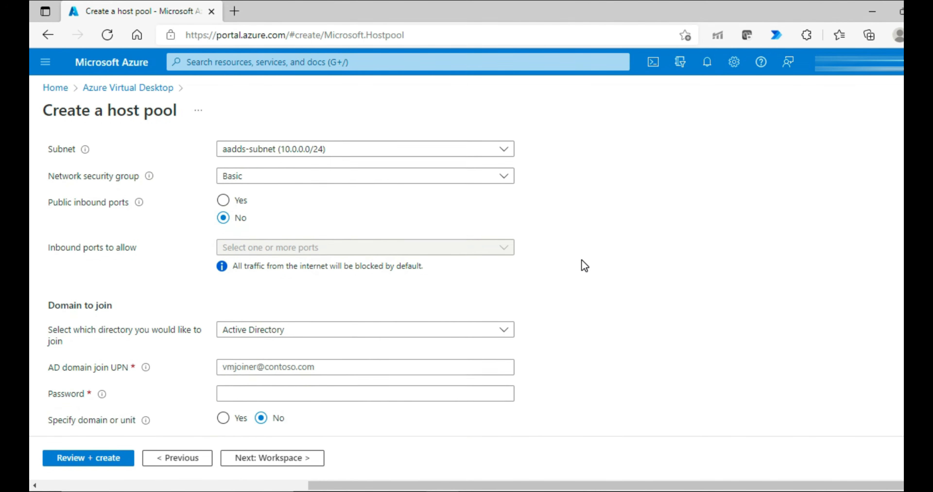
scroll(581, 259, "down", 1)
scroll(581, 259, "down", 3)
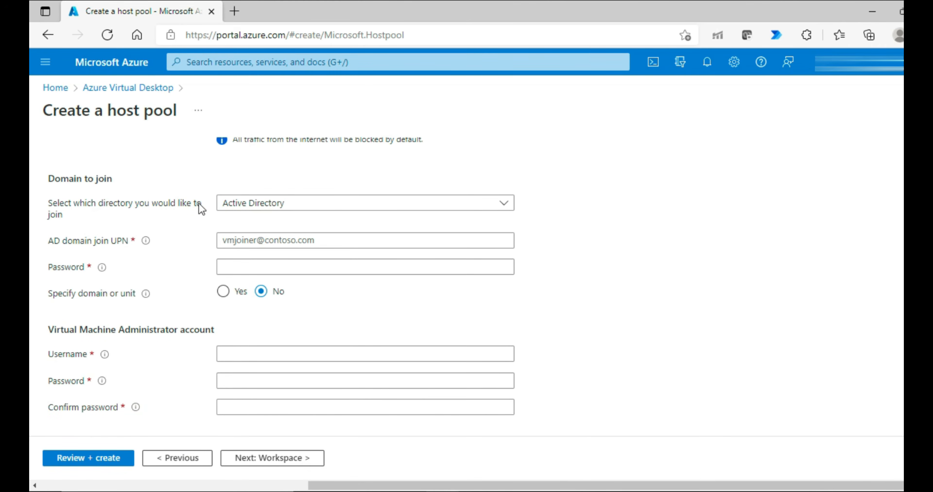
left_click(319, 241)
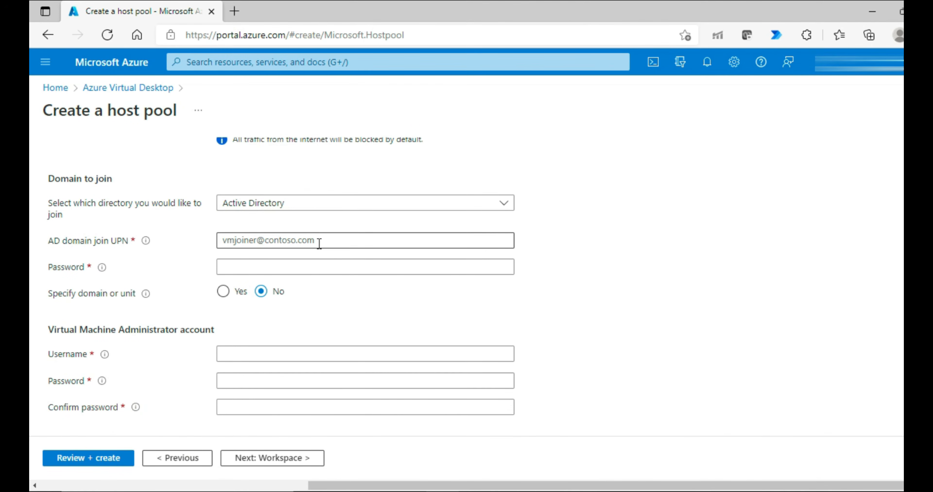
key("ctrl+v")
left_click(284, 267)
key("ctrl+v")
key("Tab")
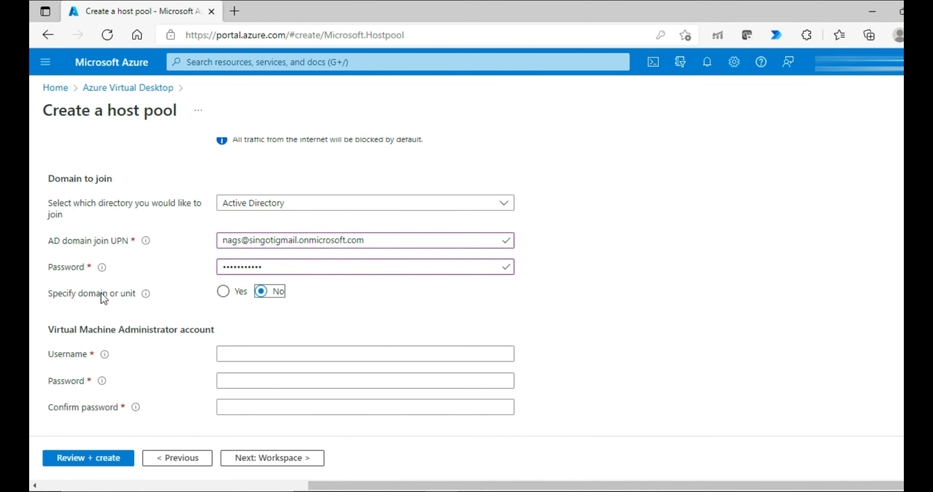
Set the virtual machine administrator username to avdadmin, then enter and confirm the administrator password.
scroll(270, 310, "down", 3)
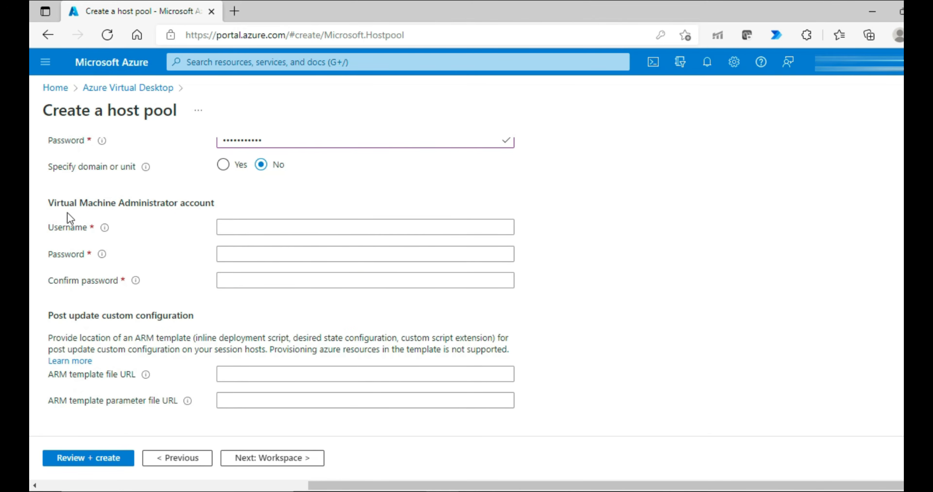
left_click(254, 226)
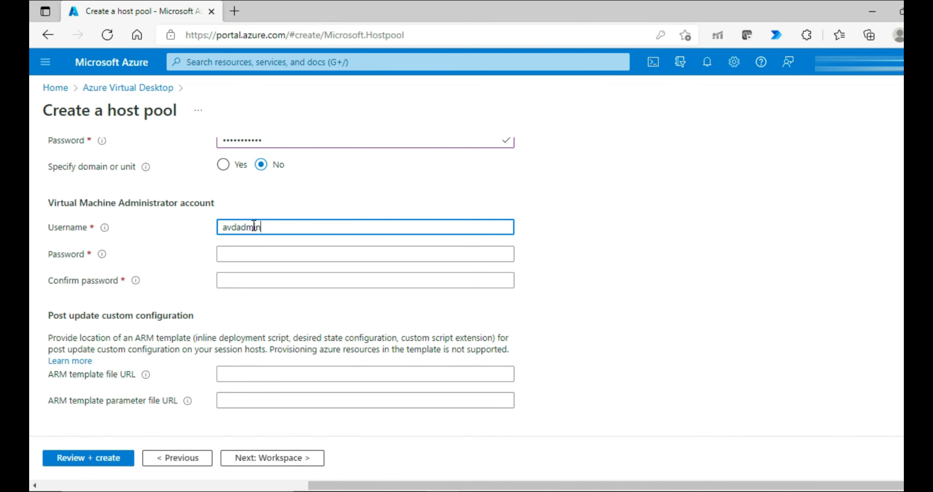
key("Tab")
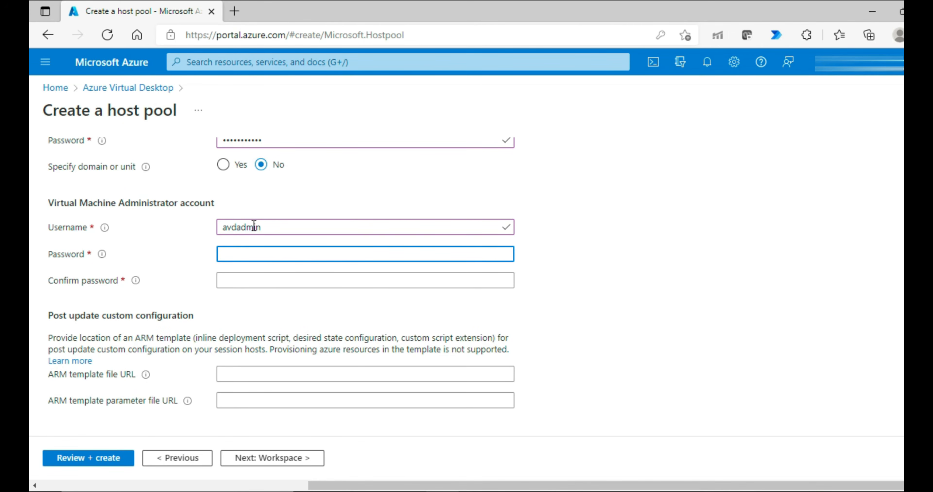
type("••")
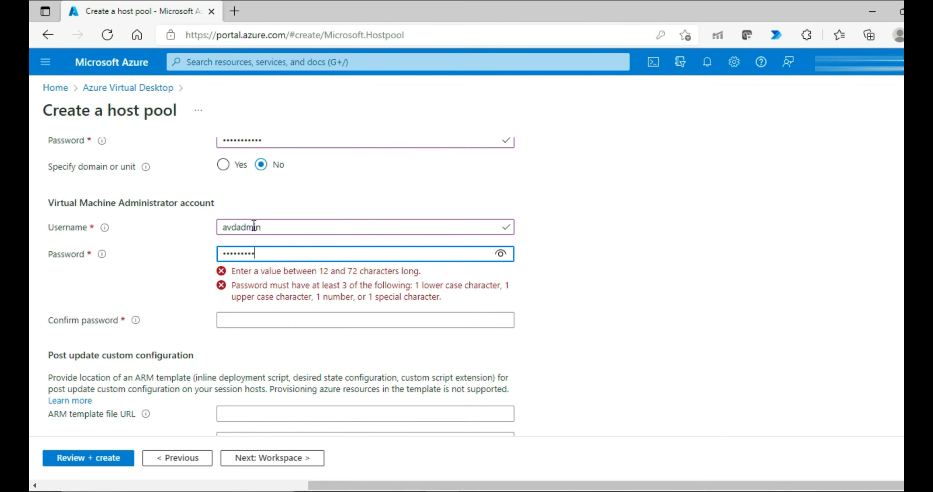
key("Tab")
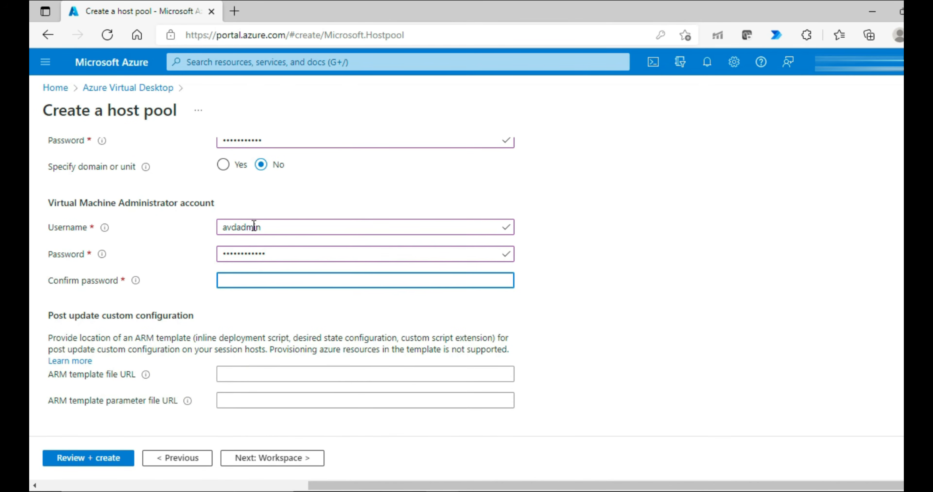
type("•••••••••")
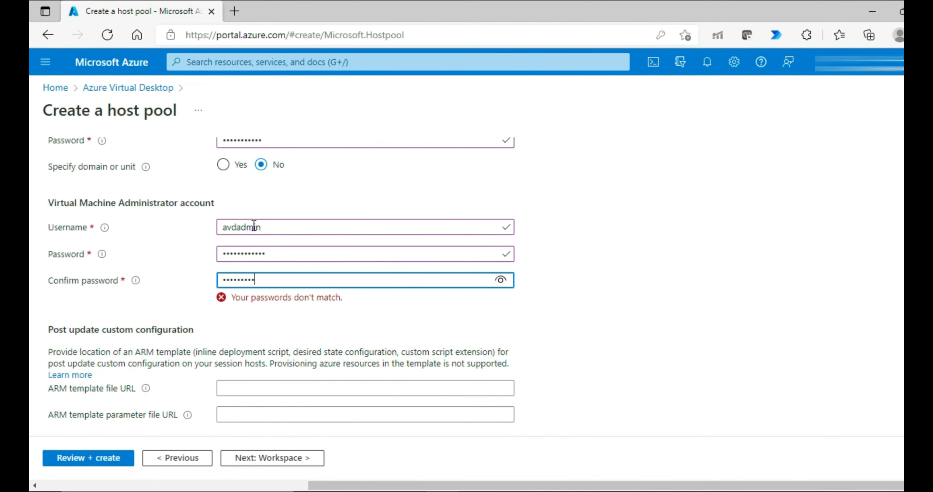
key("Tab")
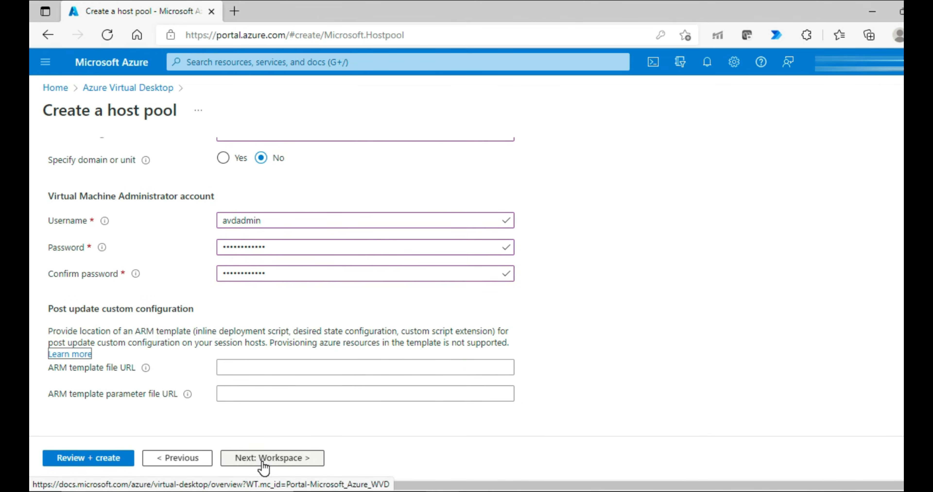
Register the desktop app group to a new workspace named Desktop.
left_click(263, 466)
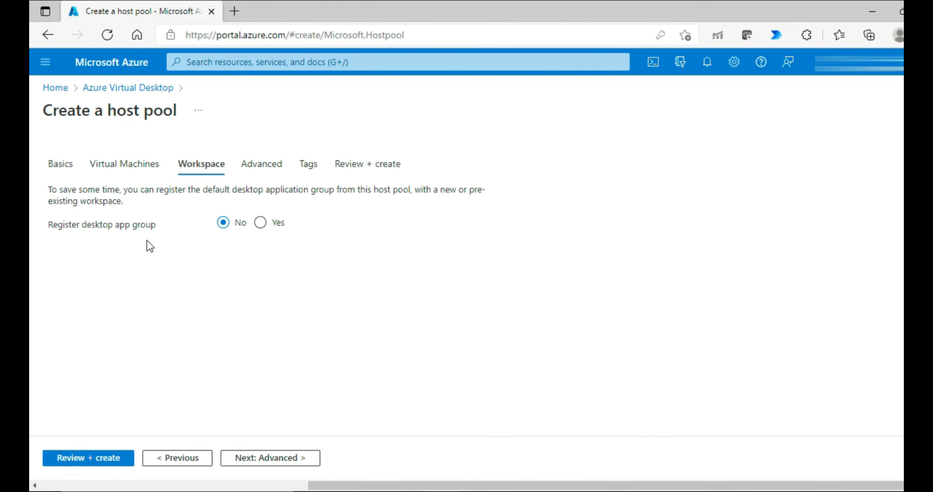
left_click(260, 223)
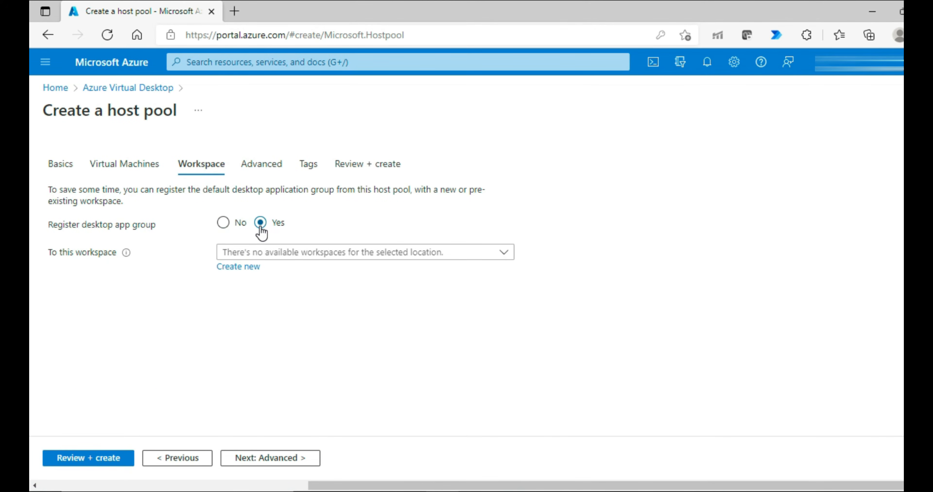
left_click(270, 255)
left_click(271, 254)
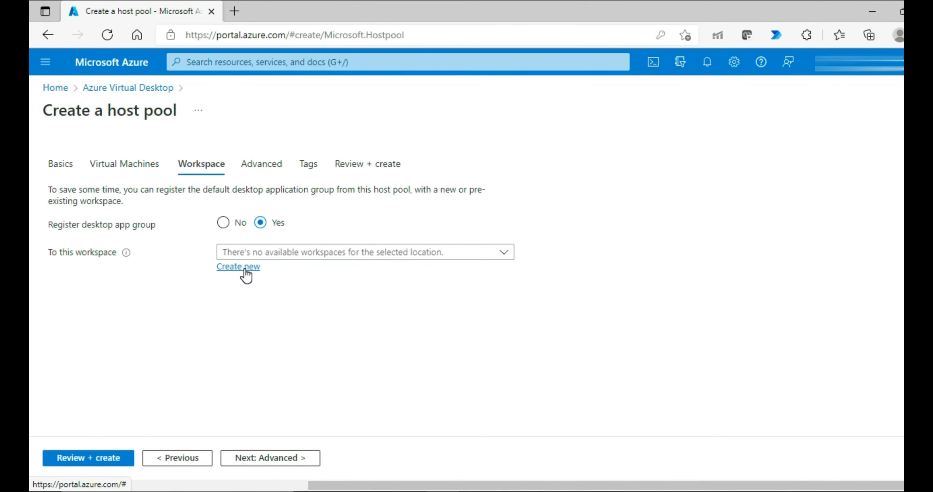
left_click(244, 268)
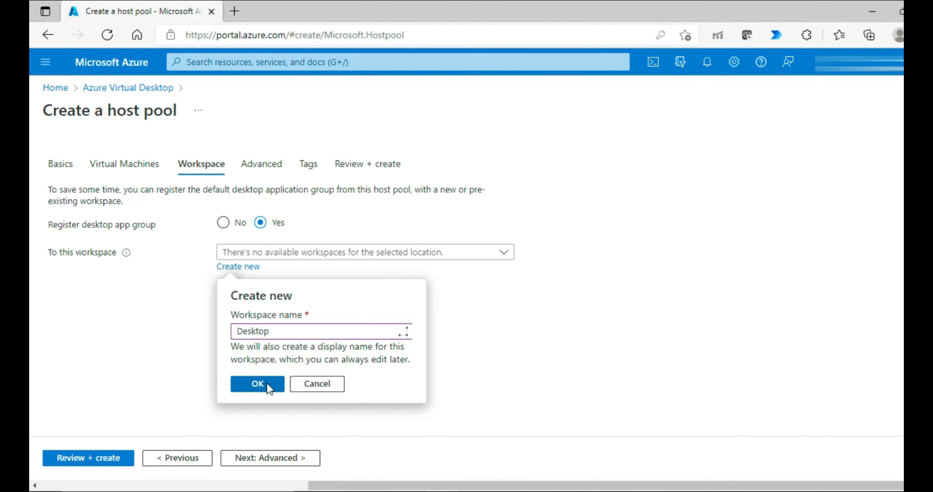
left_click(259, 384)
Go to the host pool's advanced settings and leave diagnostics settings disabled.
left_click(280, 462)
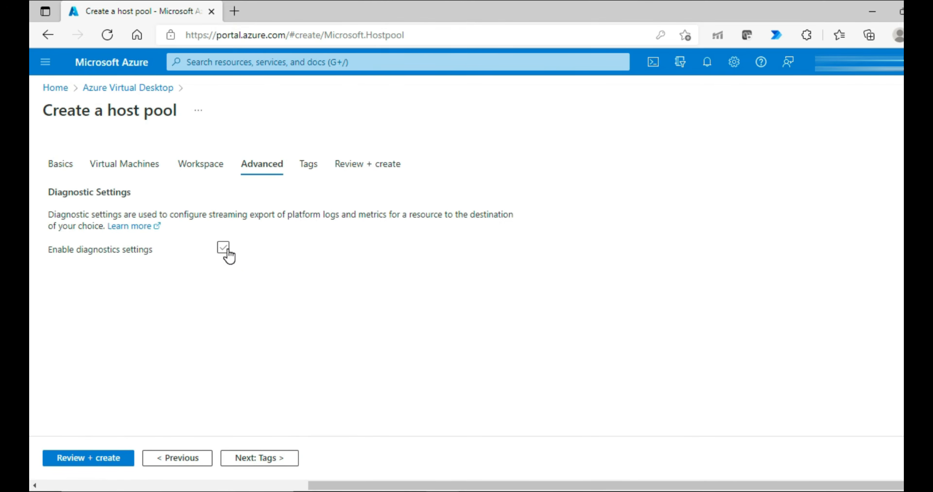
left_click(223, 249)
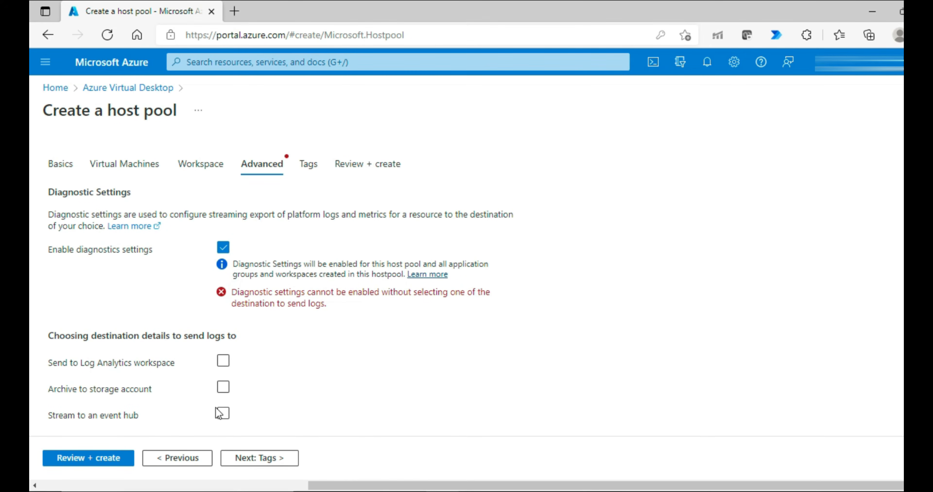
left_click(224, 249)
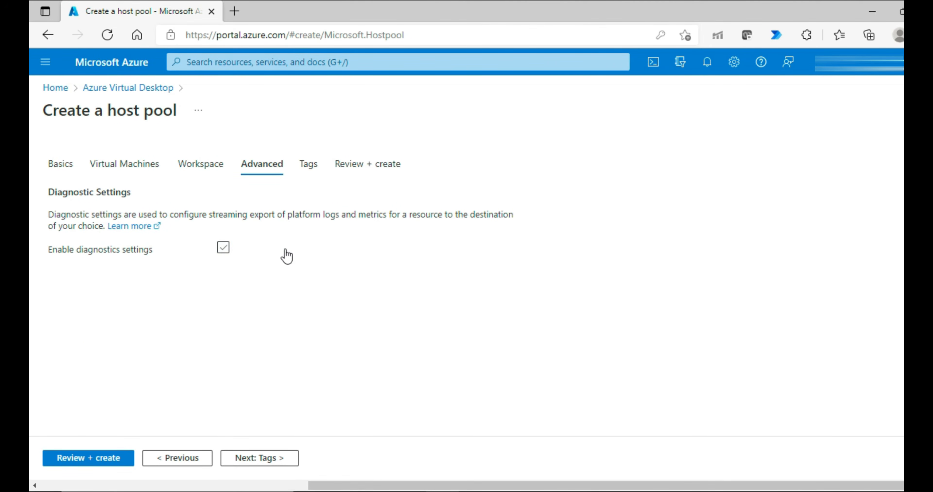
Leave the tags empty, review the host pool configuration and create the host pool.
left_click(266, 458)
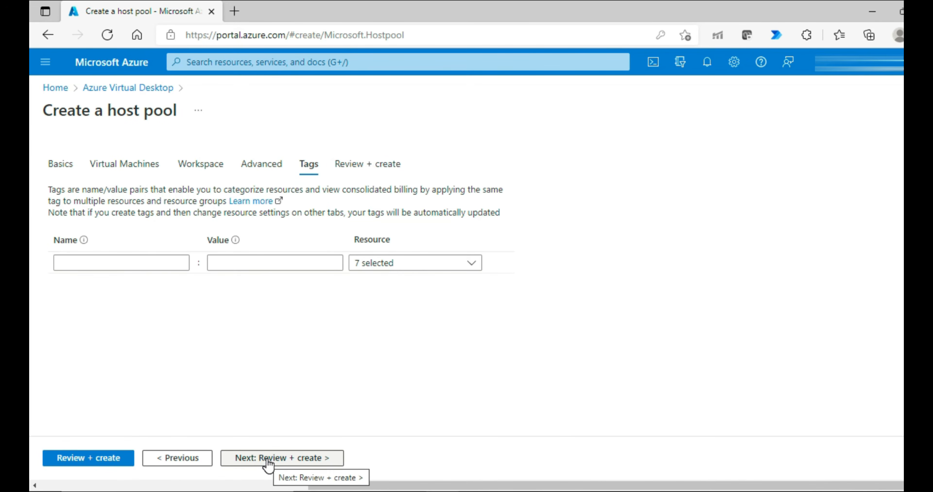
left_click(266, 459)
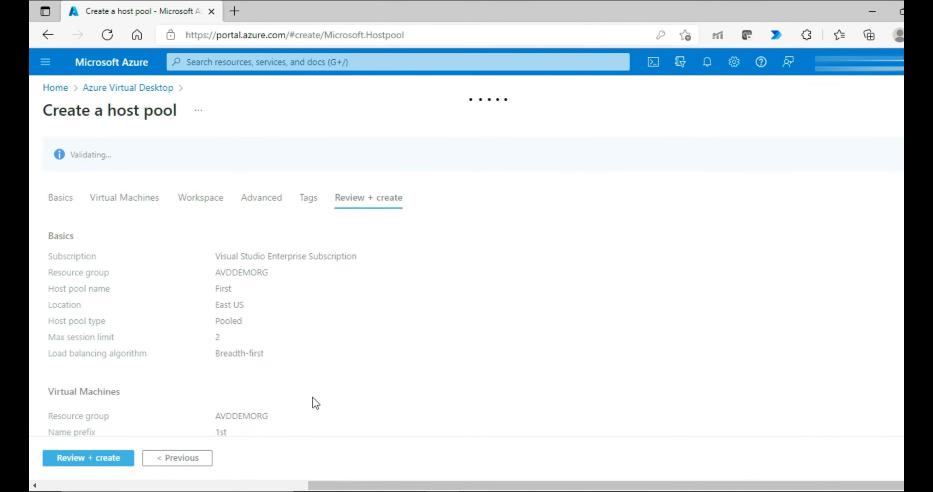
scroll(346, 356, "down", 9)
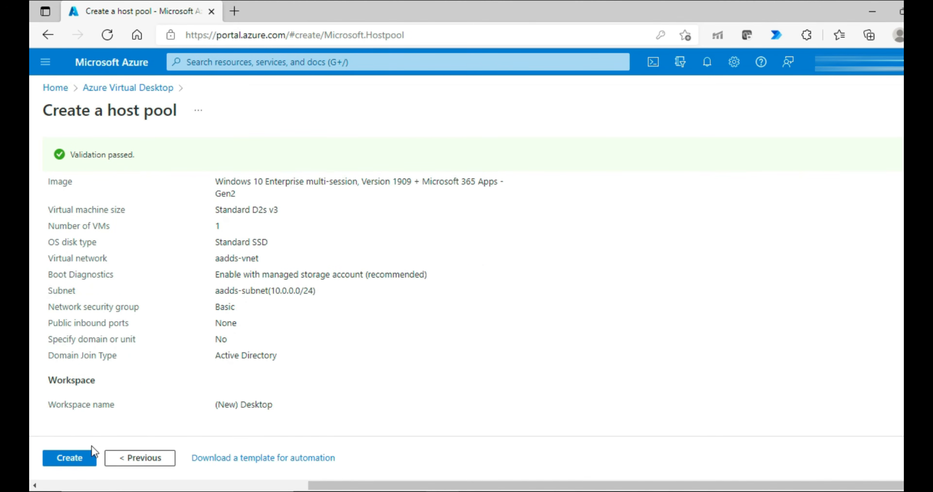
left_click(70, 463)
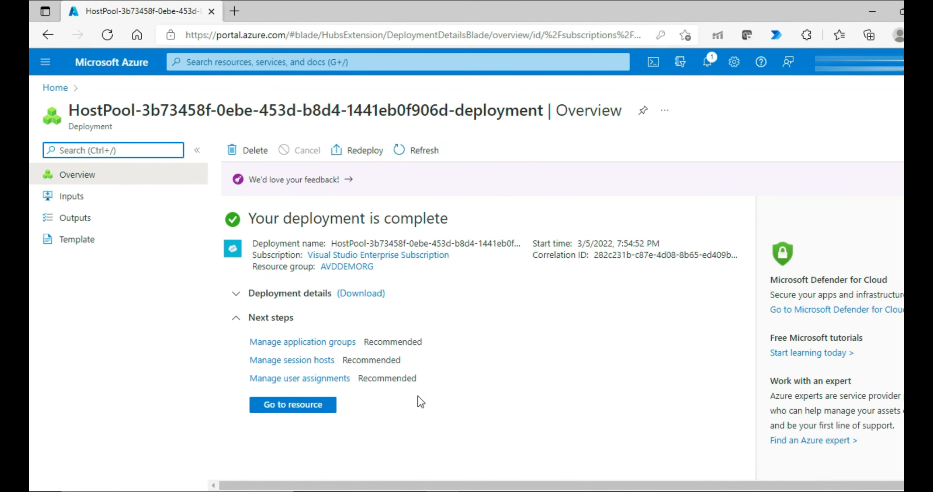
Open the deployed First host pool and examine its virtual machines, sessions and applications overview.
left_click(301, 405)
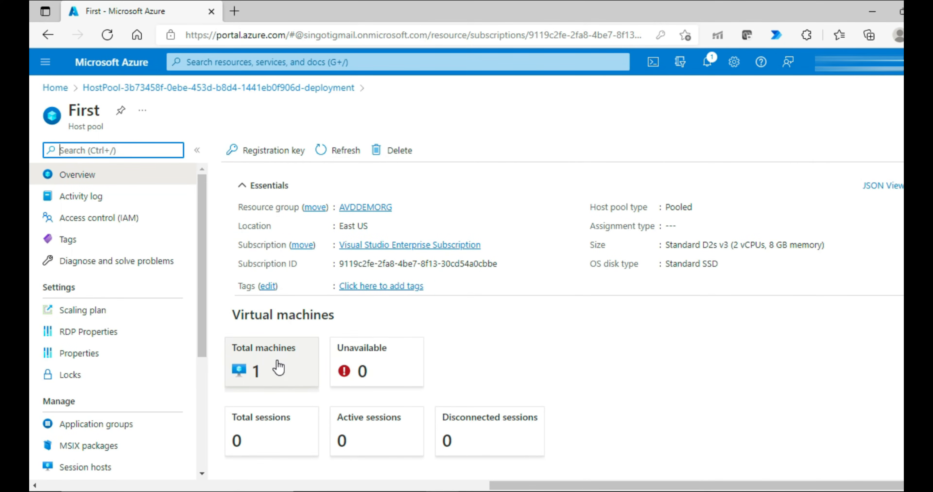
scroll(529, 371, "down", 3)
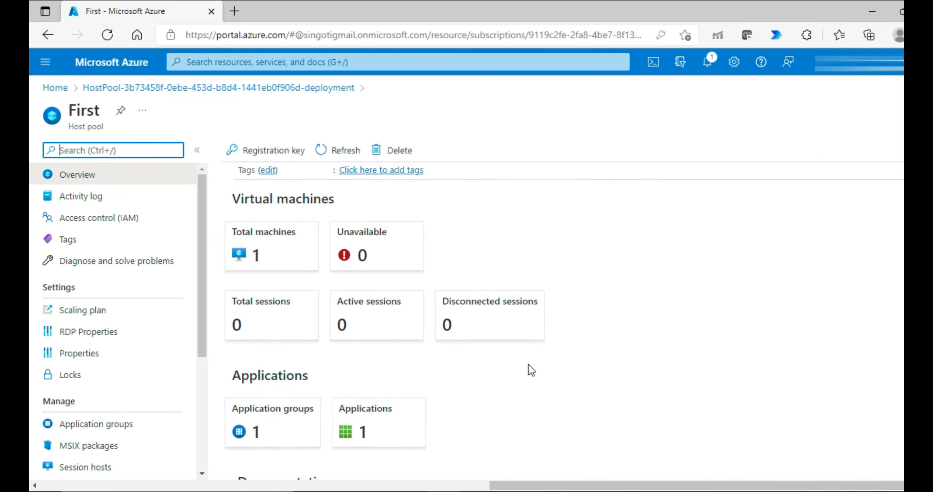
scroll(528, 370, "down", 2)
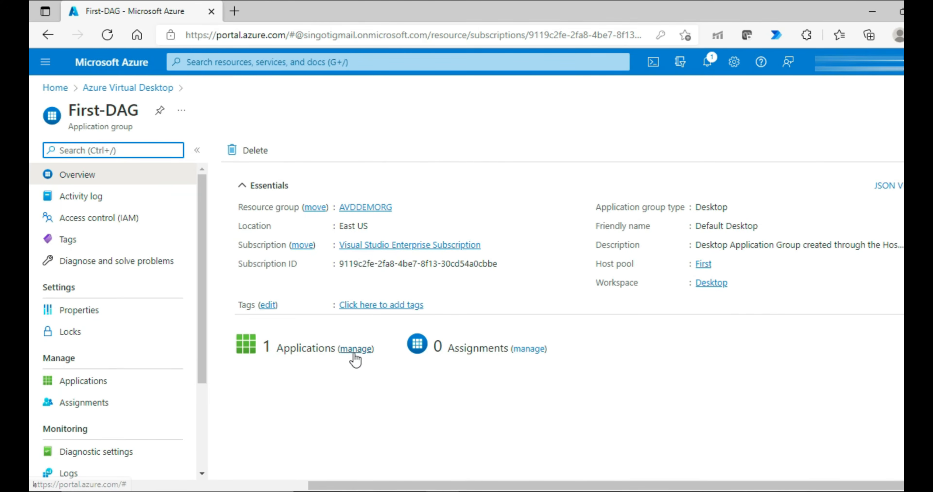
View the applications of the First-DAG application group, then return to the group's overview through the list of application groups.
left_click(355, 358)
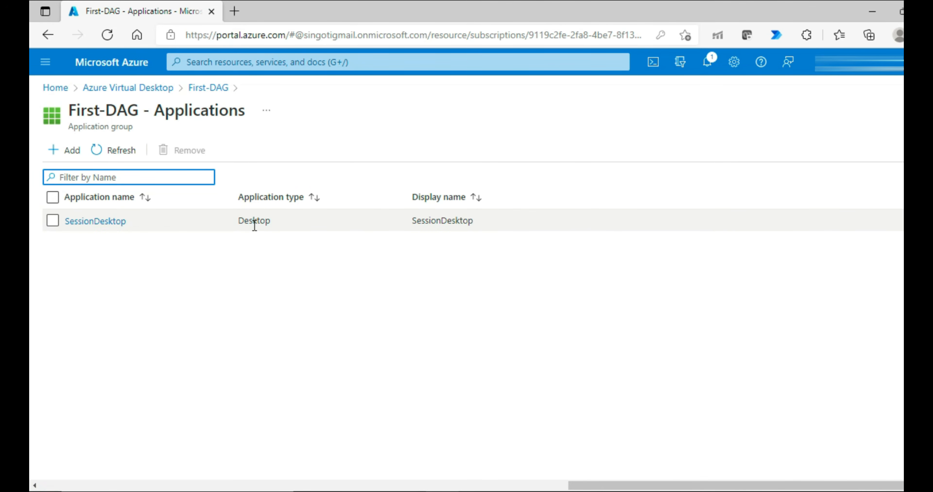
left_click(129, 93)
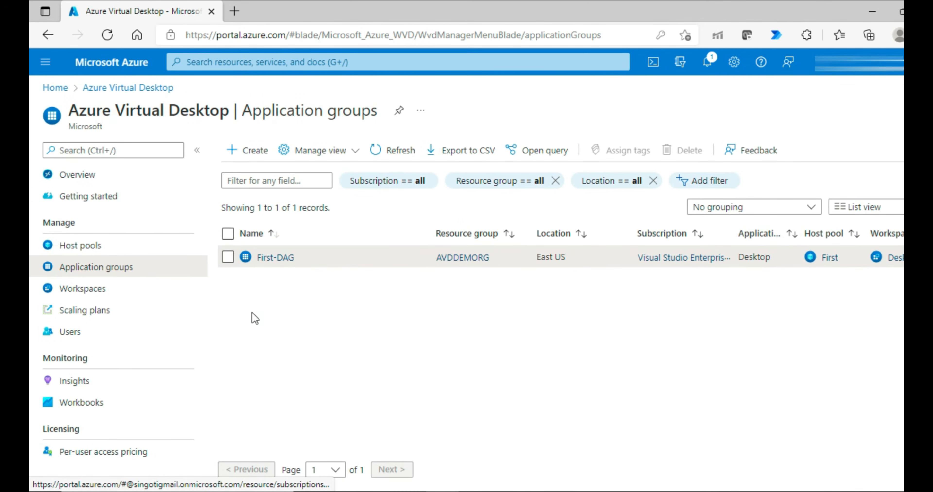
left_click(275, 258)
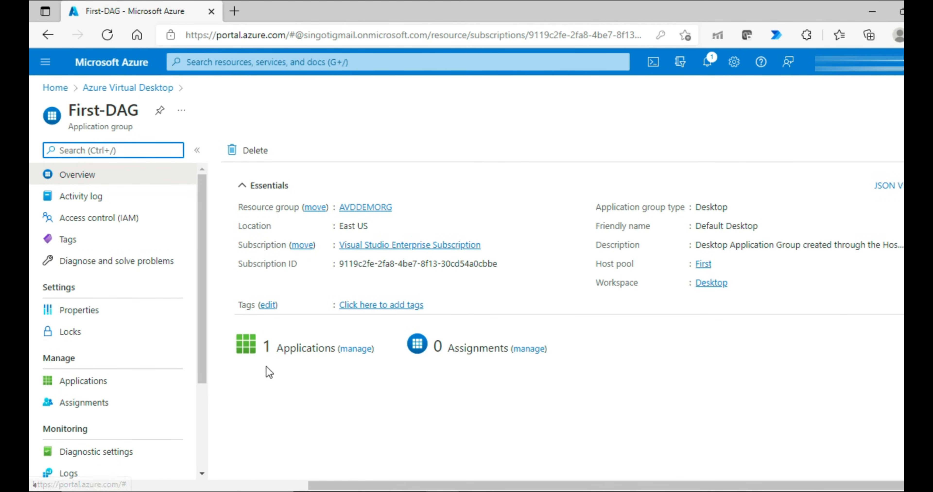
Assign the four Azure AD users from the tenant's own domain to the First-DAG application group.
left_click(104, 405)
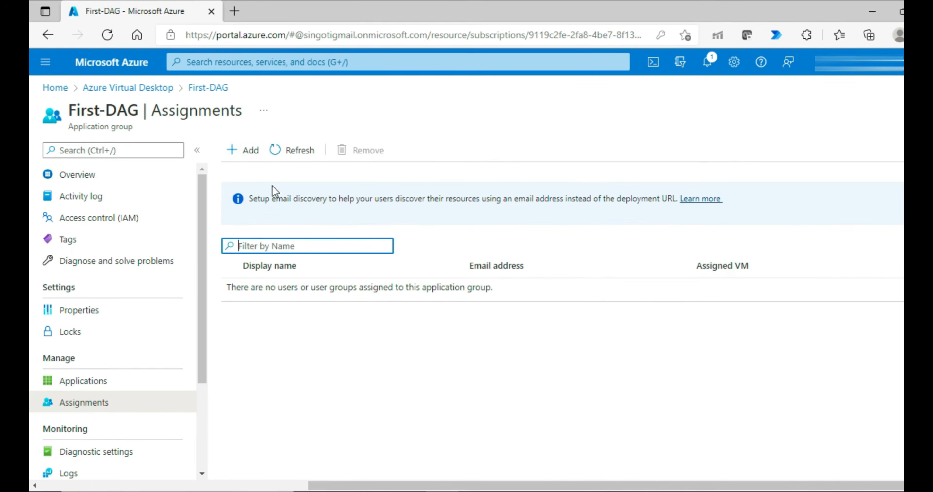
left_click(248, 152)
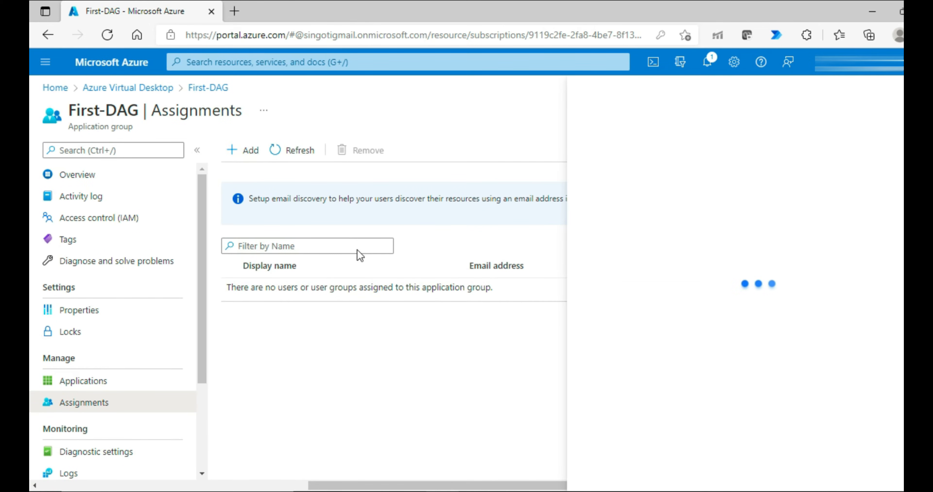
left_click(639, 215)
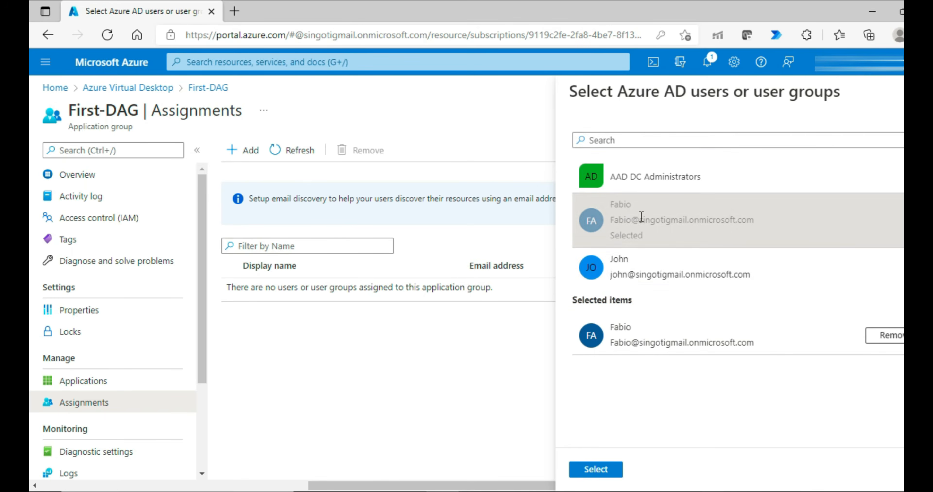
left_click(657, 272)
scroll(659, 270, "down", 3)
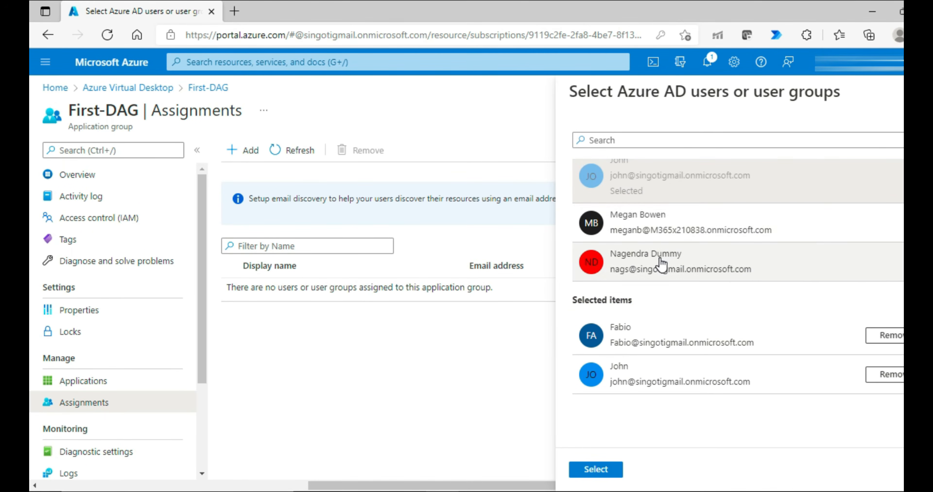
scroll(661, 262, "down", 2)
left_click(658, 207)
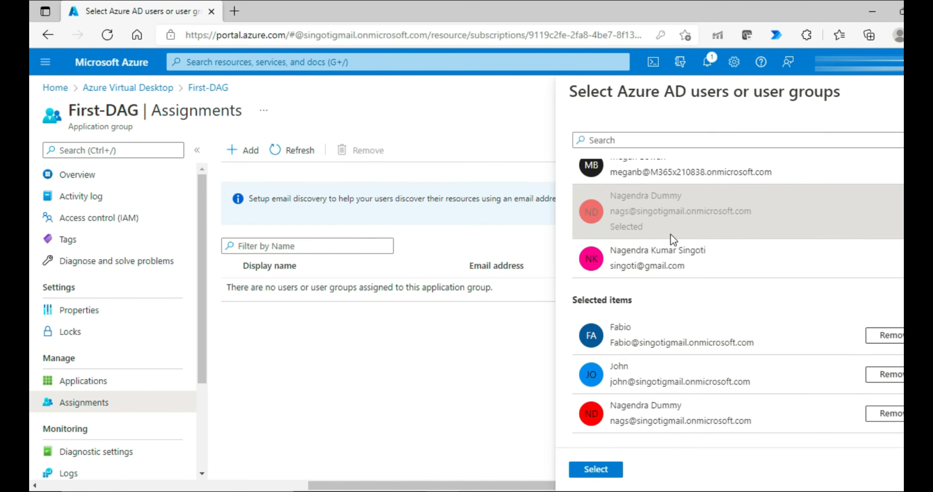
scroll(672, 239, "down", 1)
left_click(662, 255)
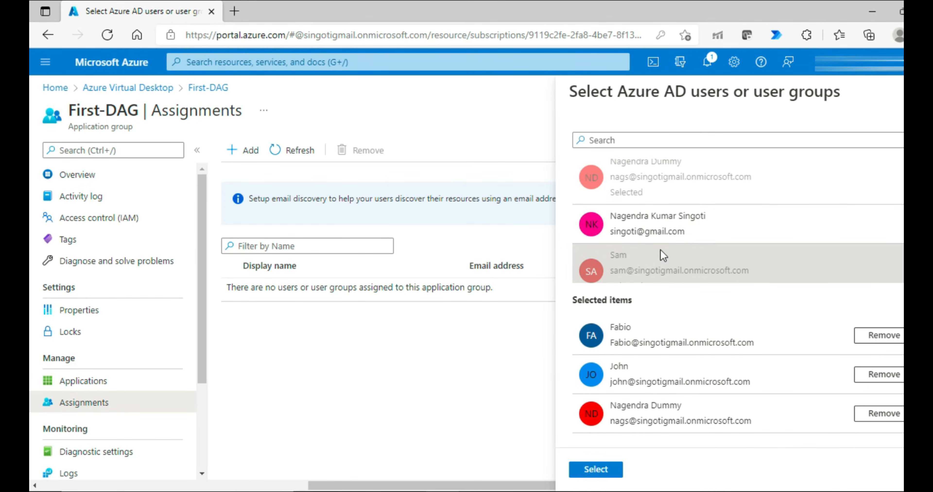
left_click(596, 469)
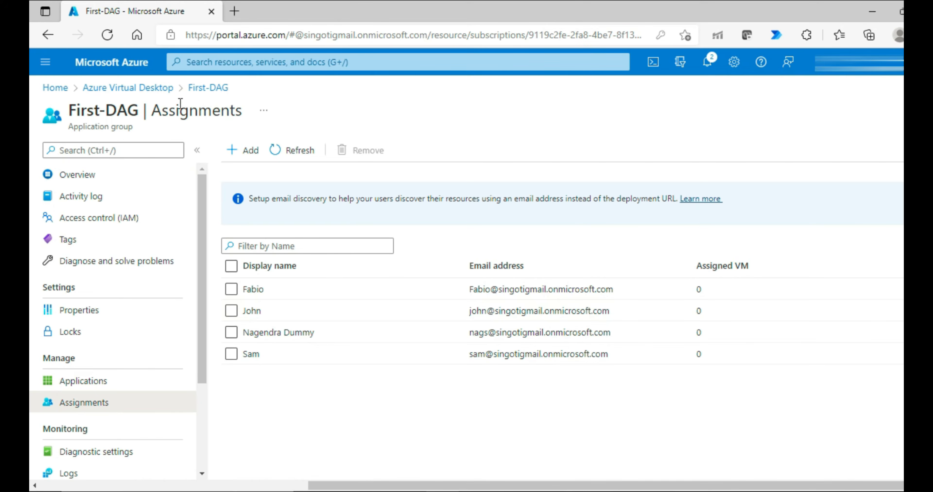
Start a new RemoteApp application group in resource group AVDDEMORG, using the host pool First.
left_click(144, 91)
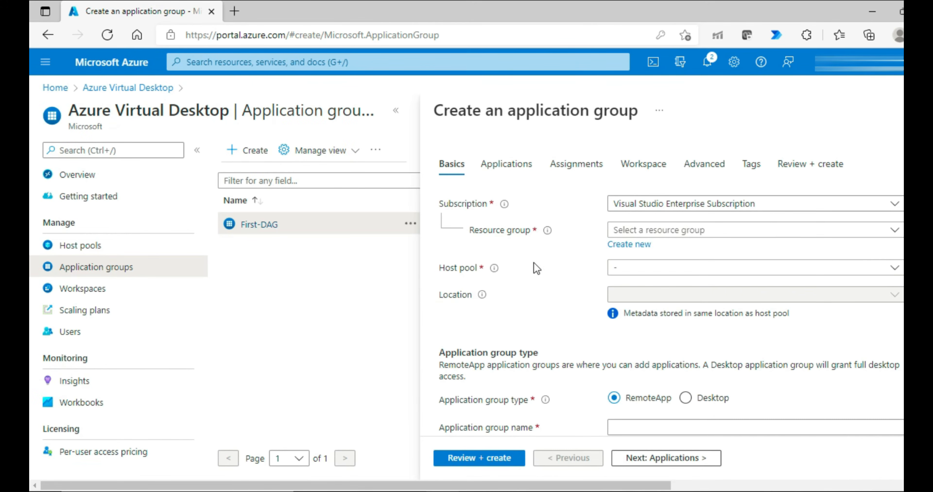
left_click(628, 235)
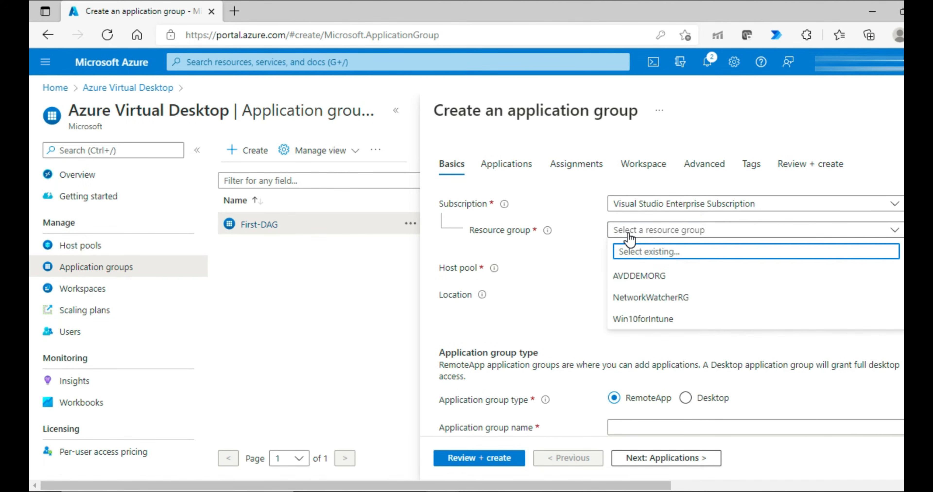
left_click(648, 278)
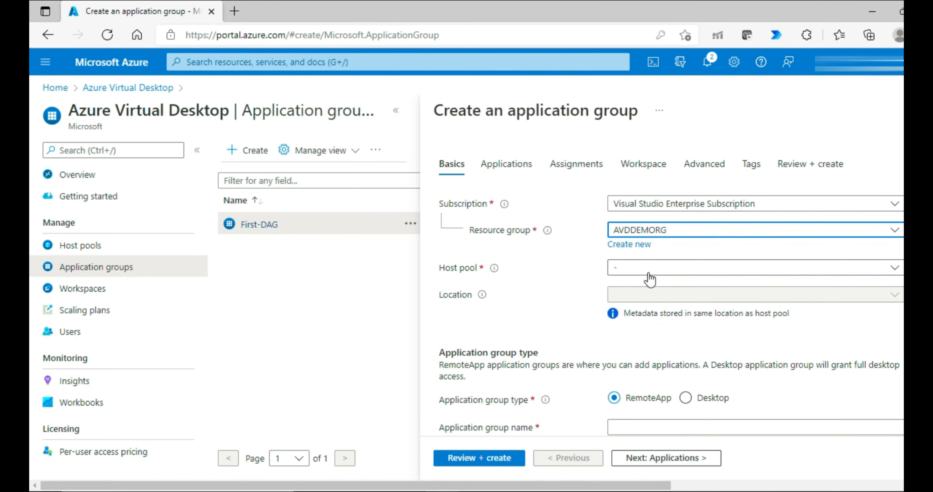
left_click(649, 276)
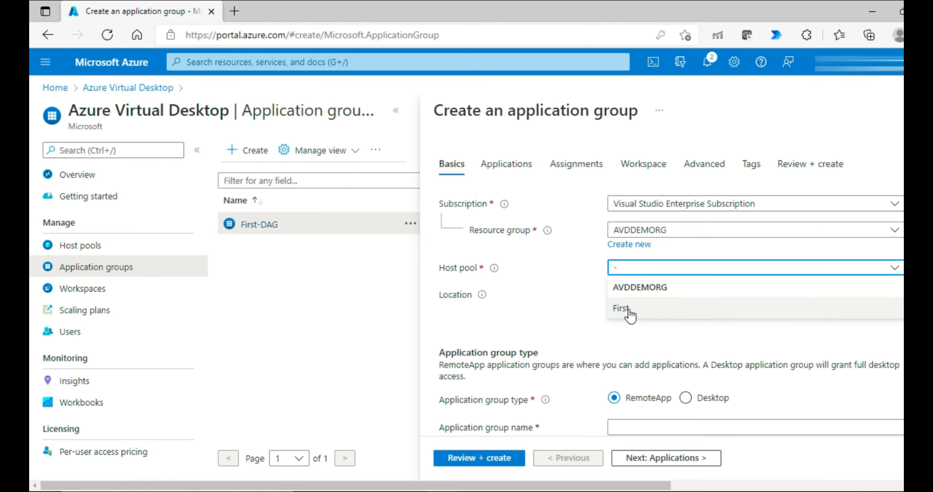
left_click(629, 314)
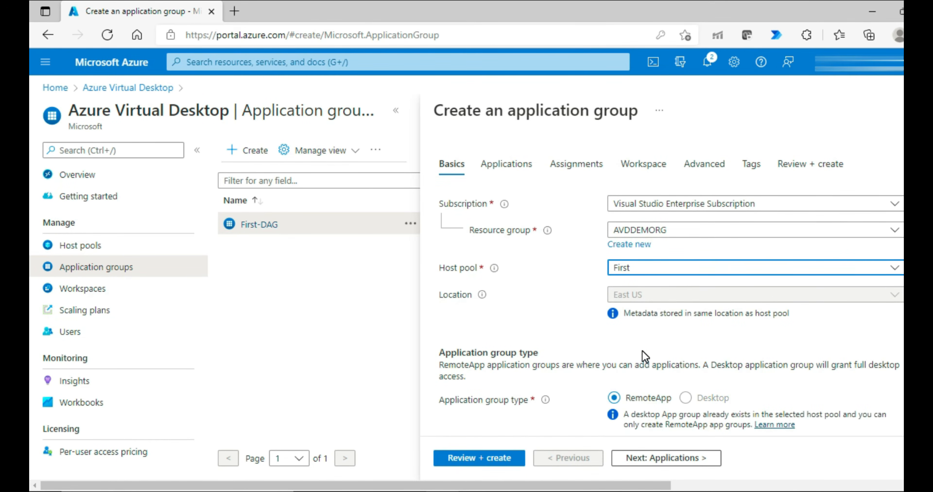
scroll(644, 356, "down", 2)
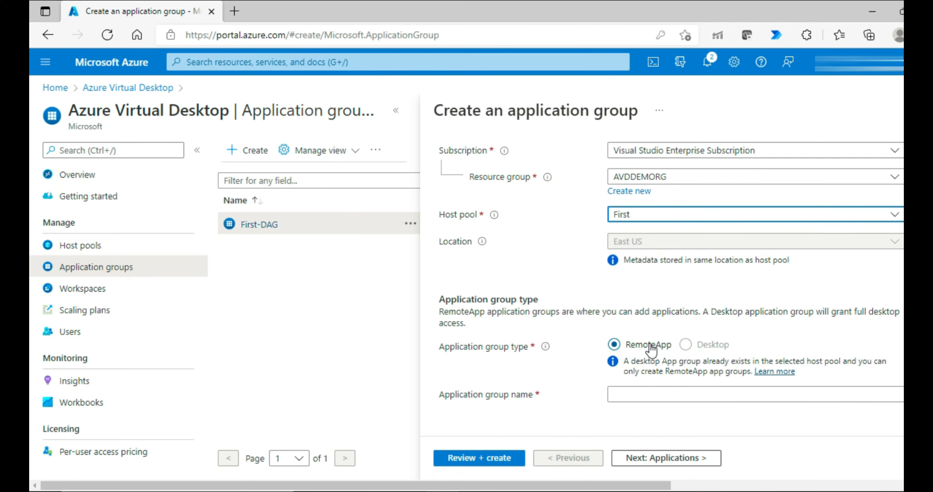
Add the Start menu application Access to the new group with display name Access and description "office Pp for use".
left_click(619, 464)
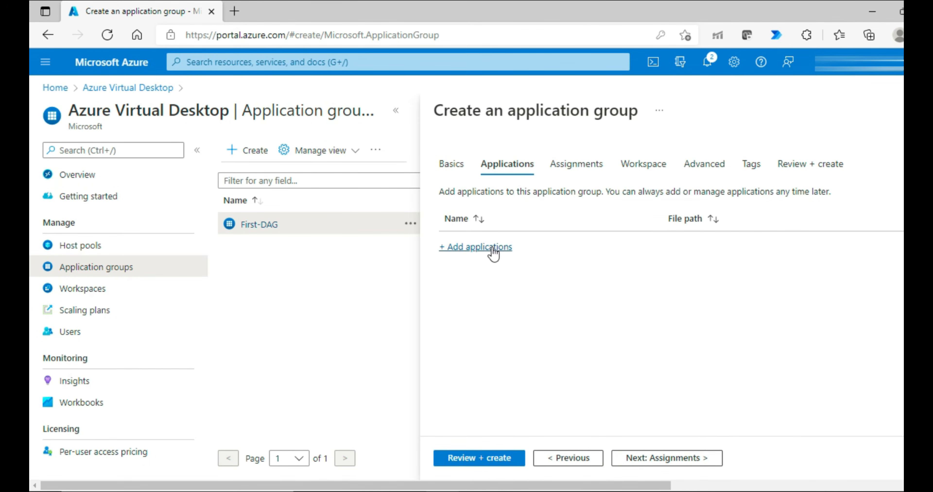
left_click(493, 255)
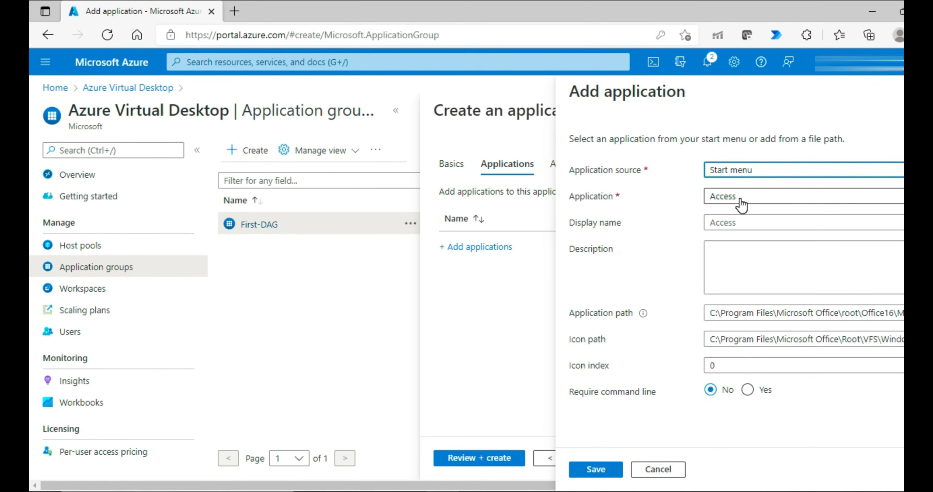
left_click(740, 223)
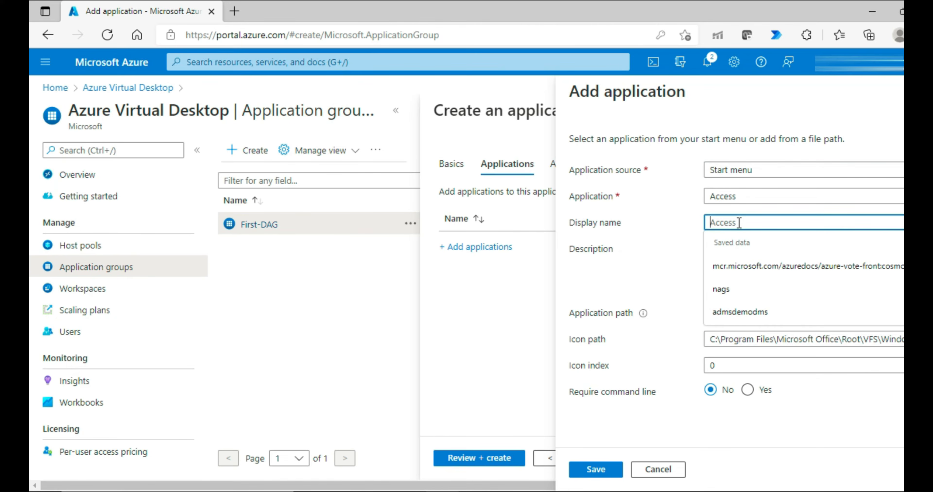
key("ctrl+a")
type("A")
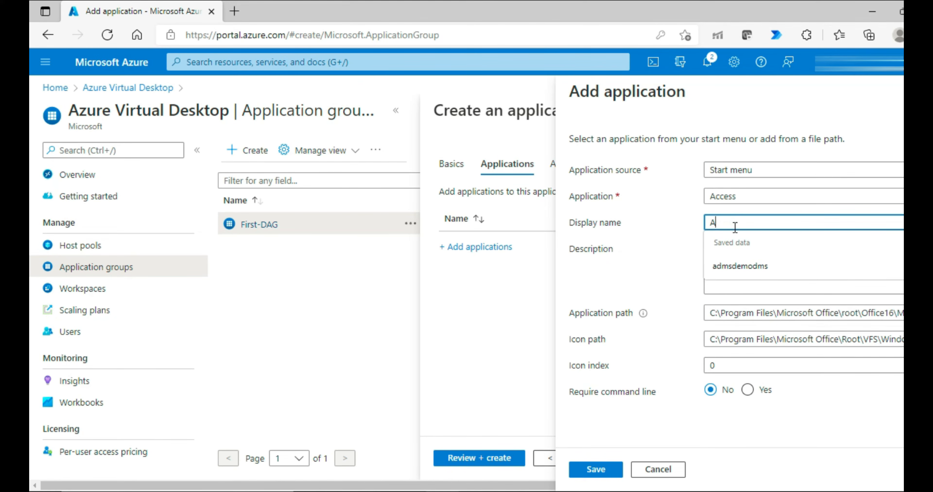
type("cee")
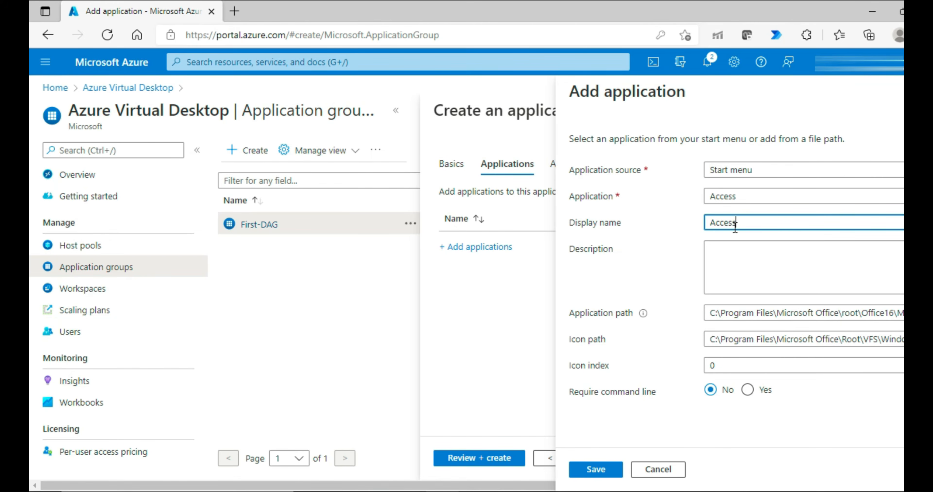
key("Tab")
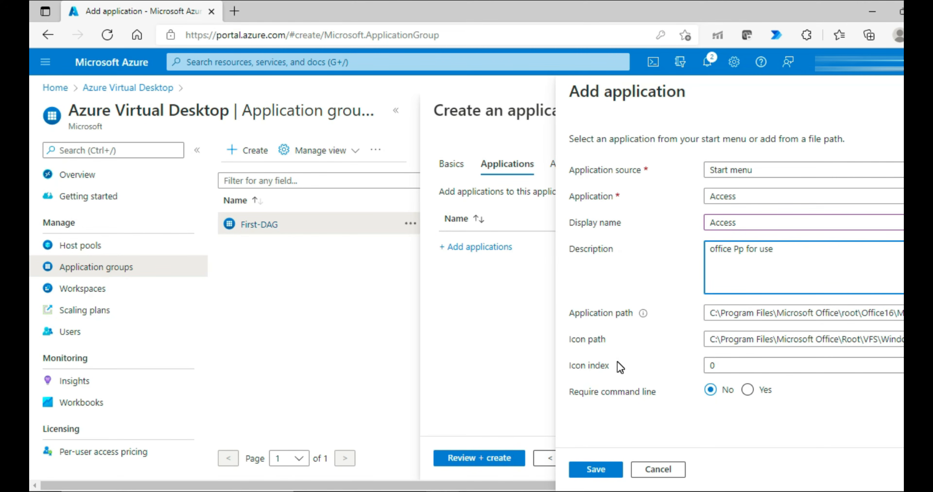
left_click(597, 469)
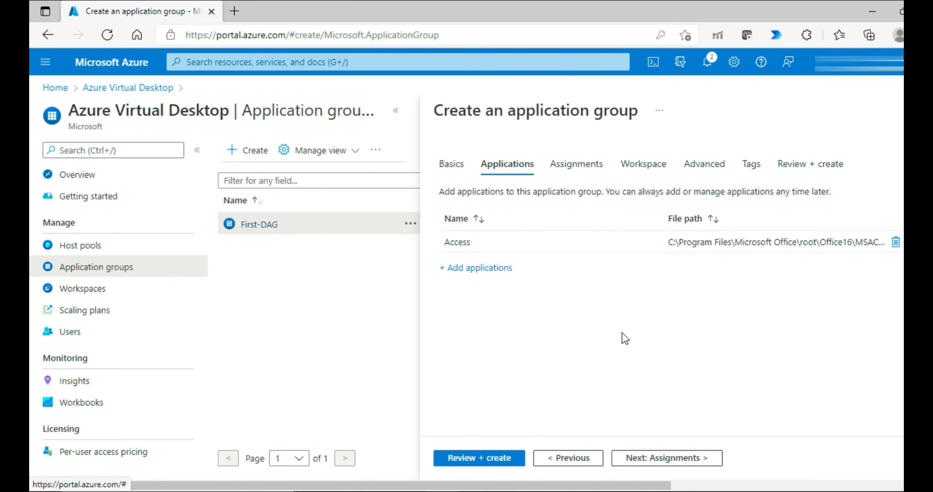
Add the Start menu application Excel to the new group with the description "Office App for daily use.".
left_click(475, 269)
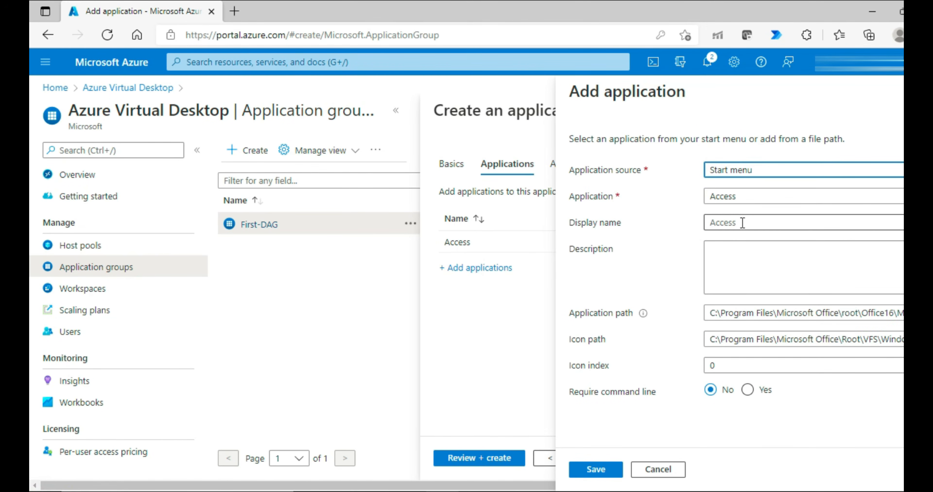
left_click(742, 201)
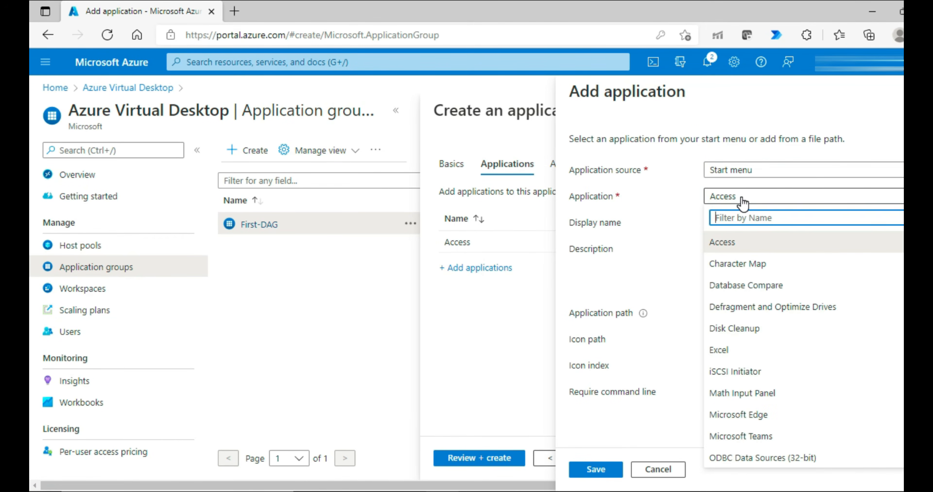
left_click(760, 351)
left_click(754, 266)
type("Office App for daily use.")
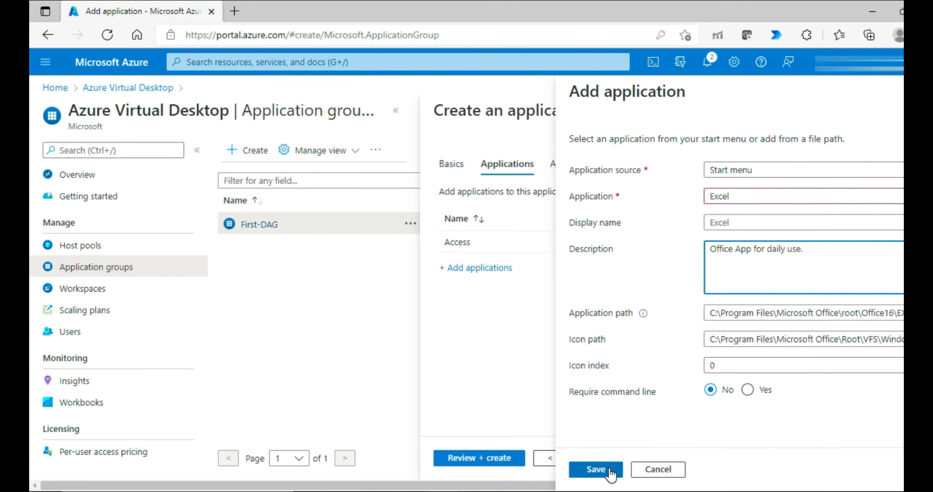
left_click(595, 470)
Assign the same four tenant-domain users to the new RemoteApp application group.
left_click(612, 463)
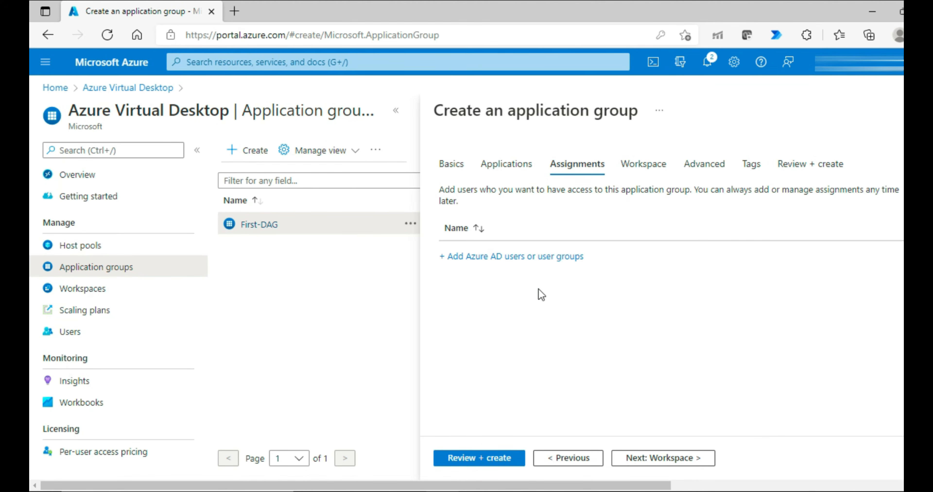
left_click(516, 258)
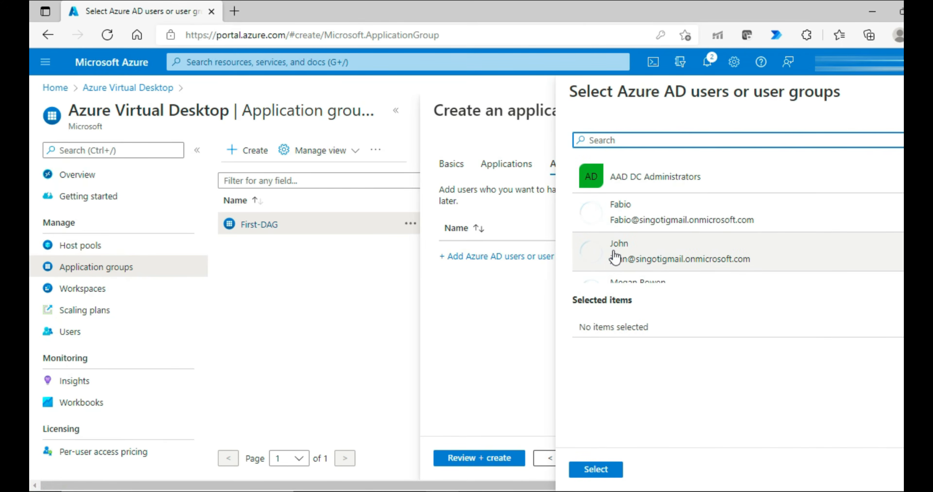
left_click(685, 217)
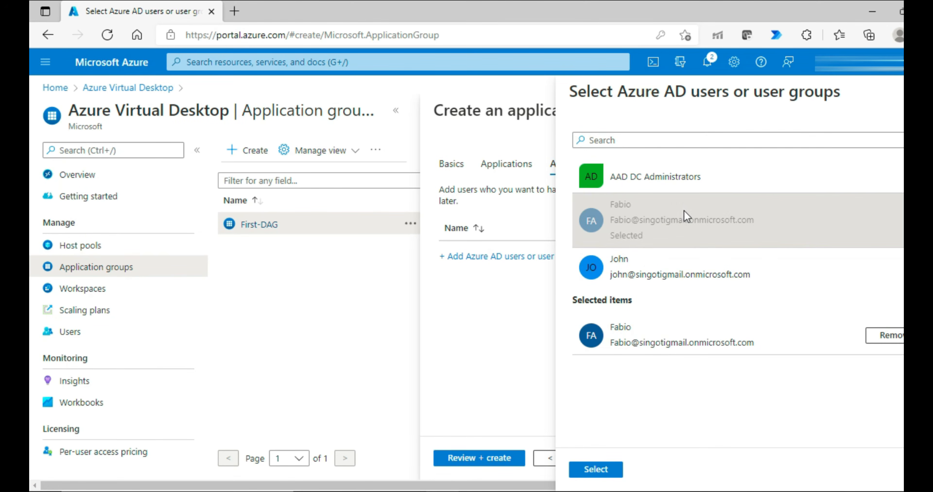
left_click(666, 271)
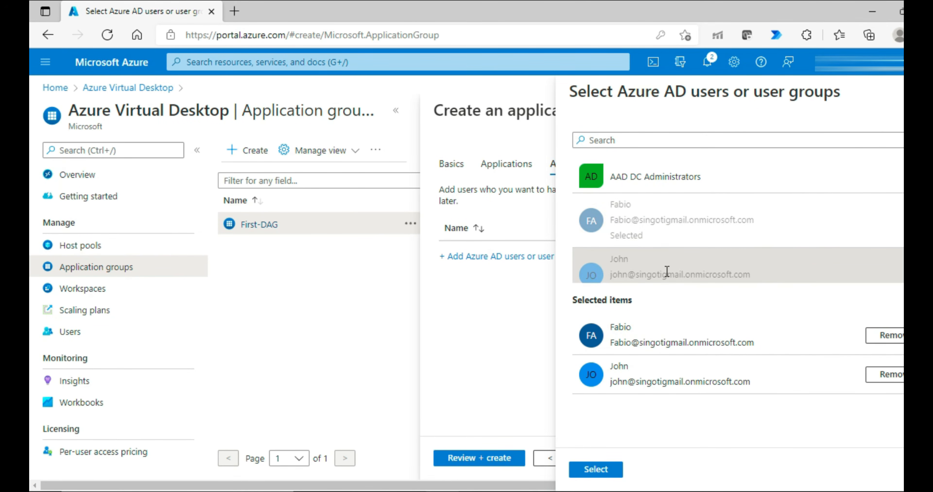
scroll(667, 271, "down", 3)
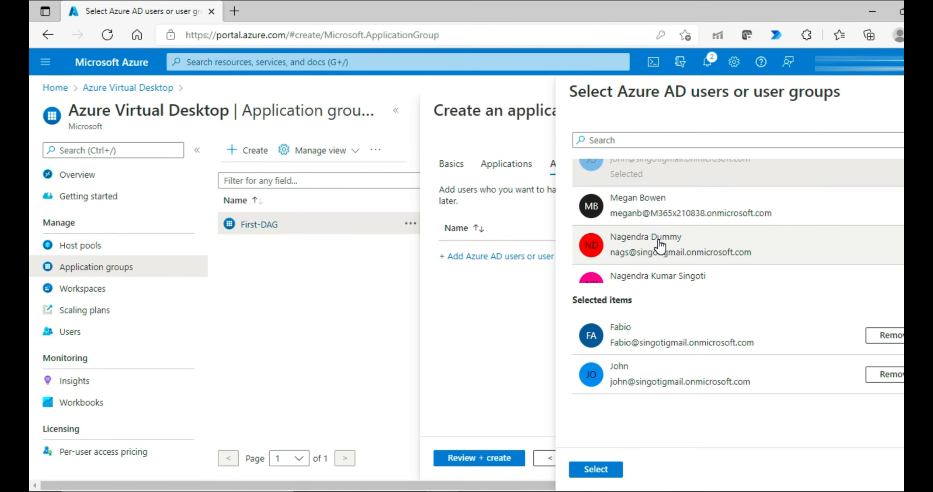
left_click(660, 239)
scroll(659, 243, "down", 2)
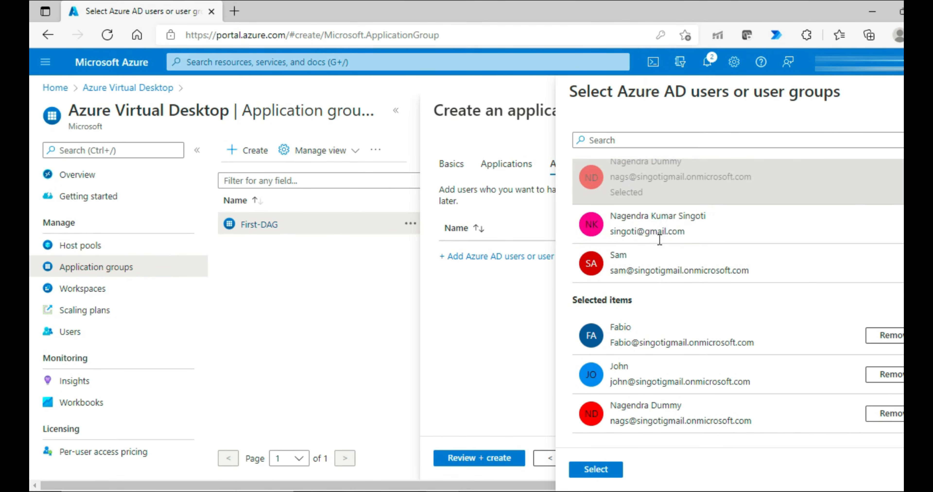
left_click(656, 266)
left_click(594, 471)
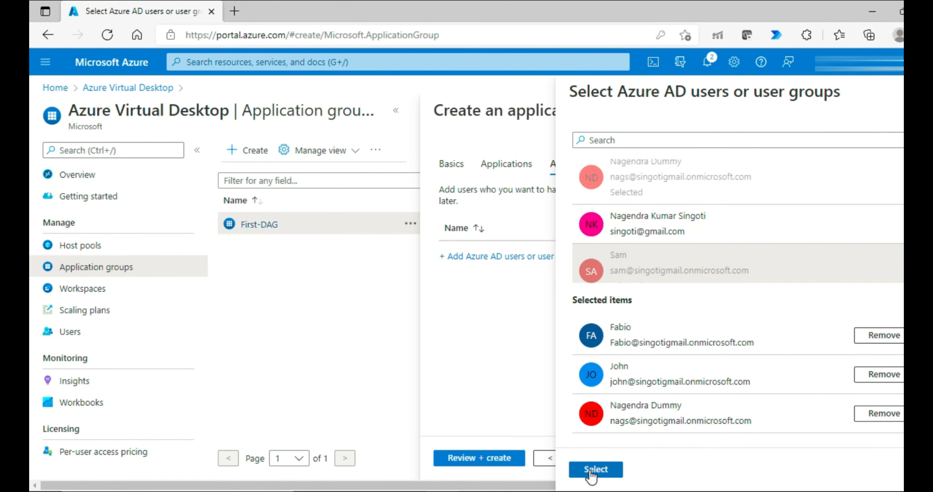
Register the application group with the Desktop workspace, leaving diagnostics disabled and tags empty, and go to the final review.
left_click(658, 459)
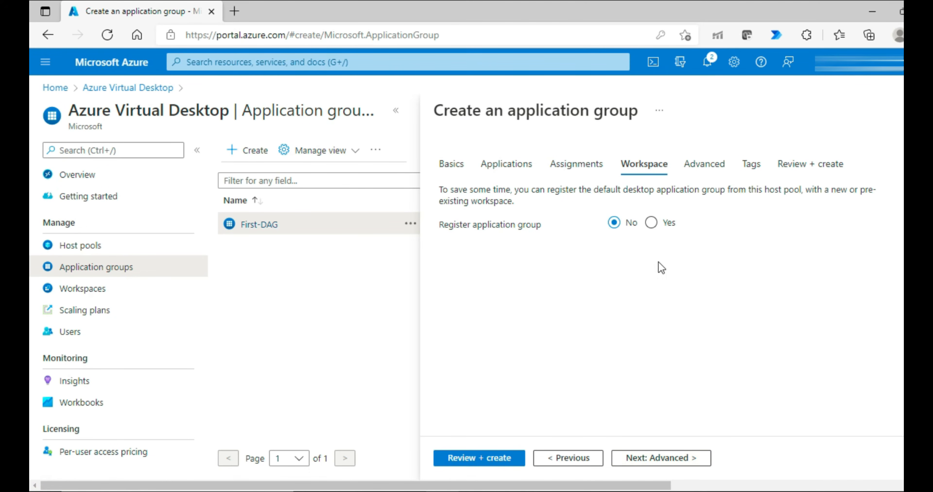
left_click(650, 226)
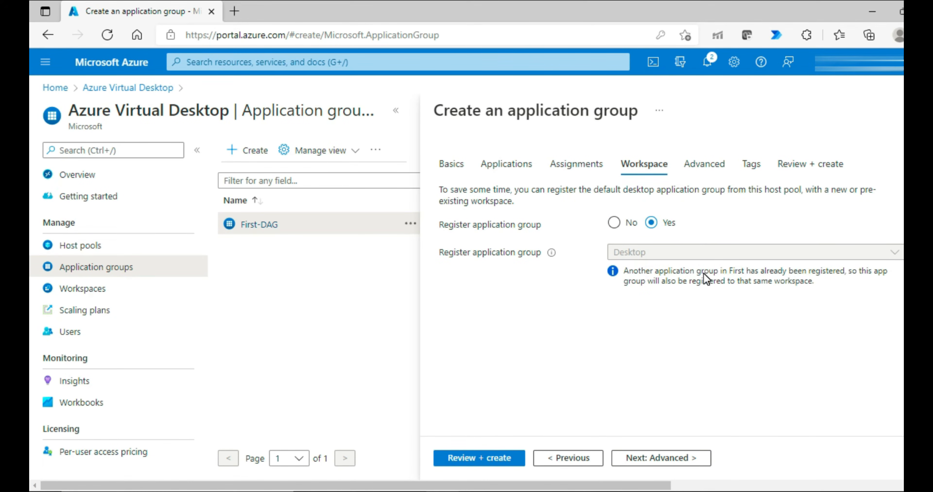
left_click(666, 459)
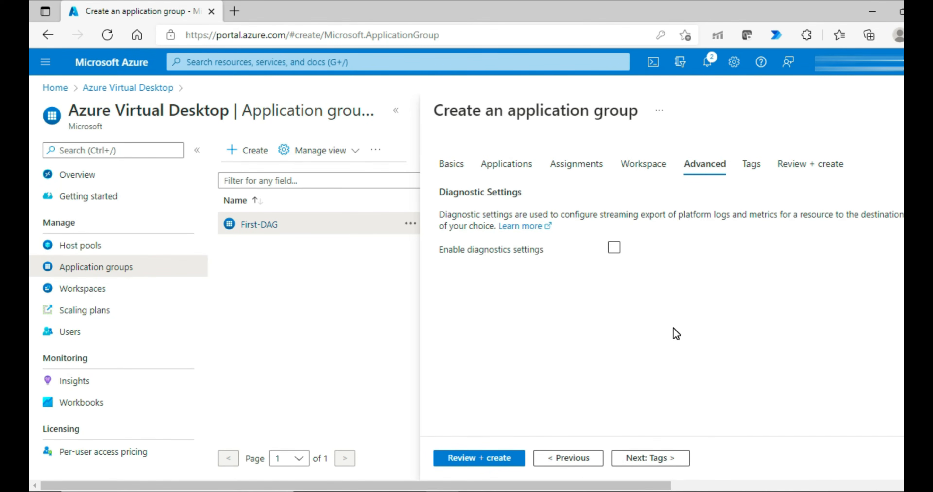
left_click(658, 460)
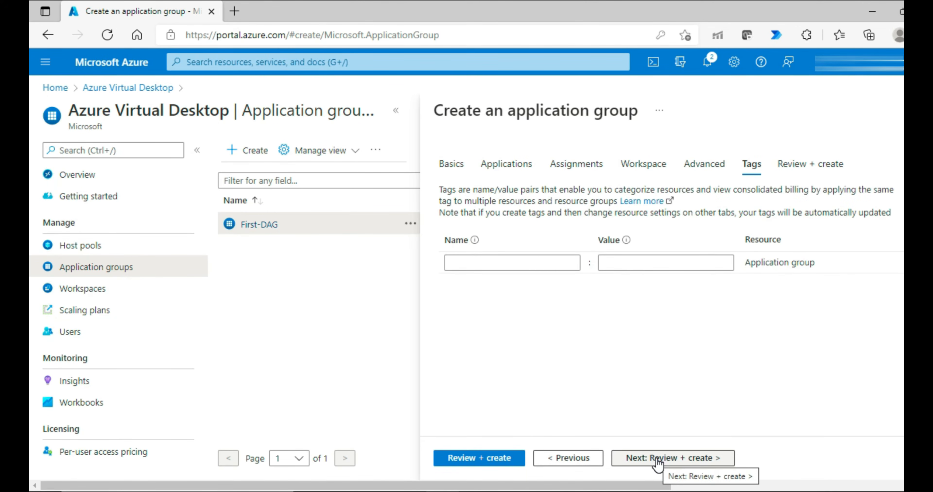
left_click(657, 460)
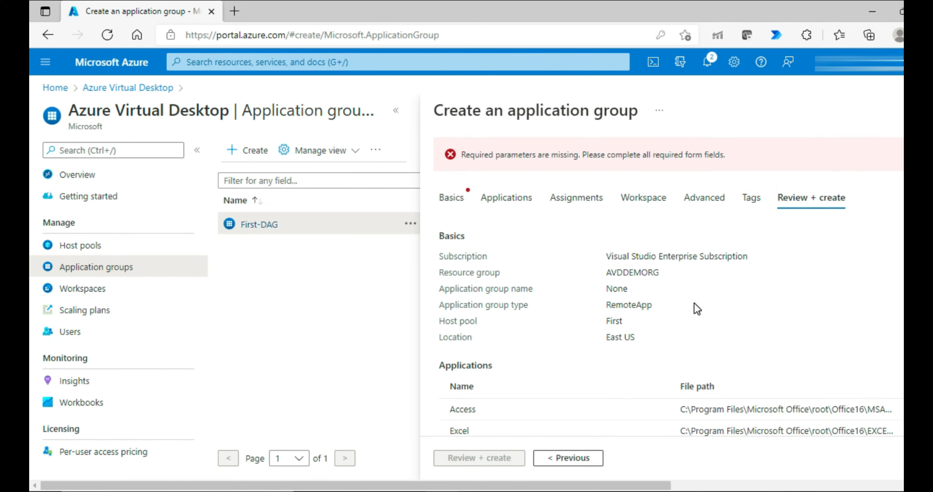
Name the application group RemoteApps, create it, and open the deployed resource.
left_click(453, 198)
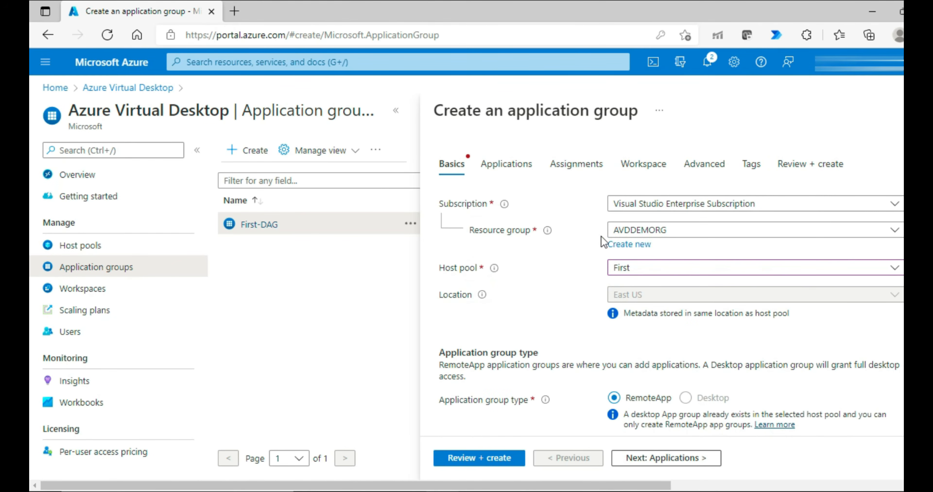
scroll(602, 237, "down", 2)
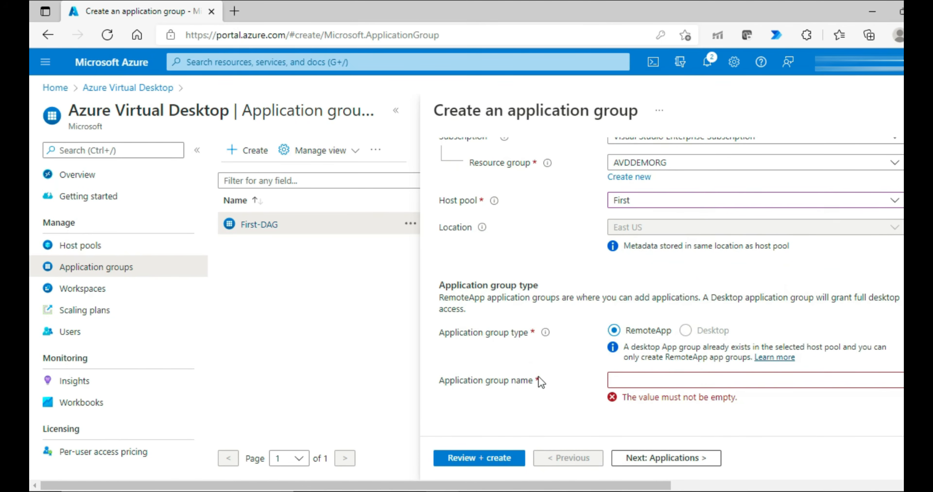
left_click(667, 381)
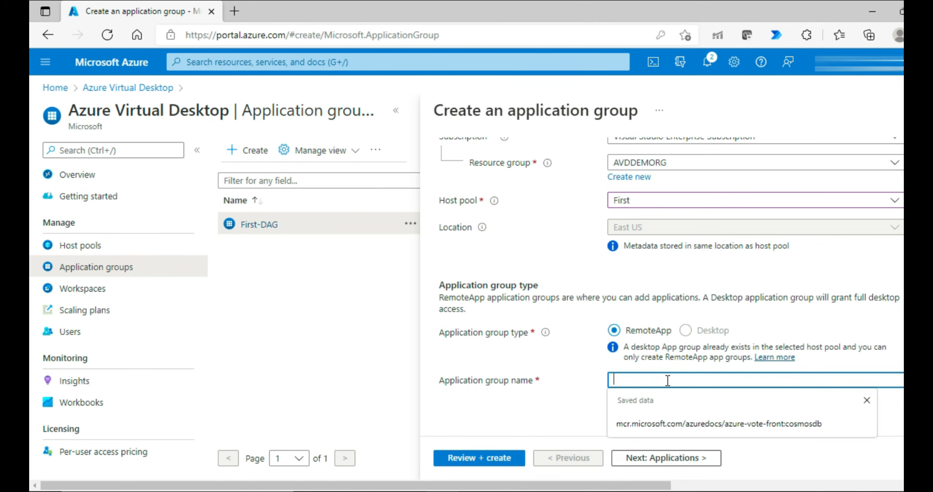
type("RemoteApps")
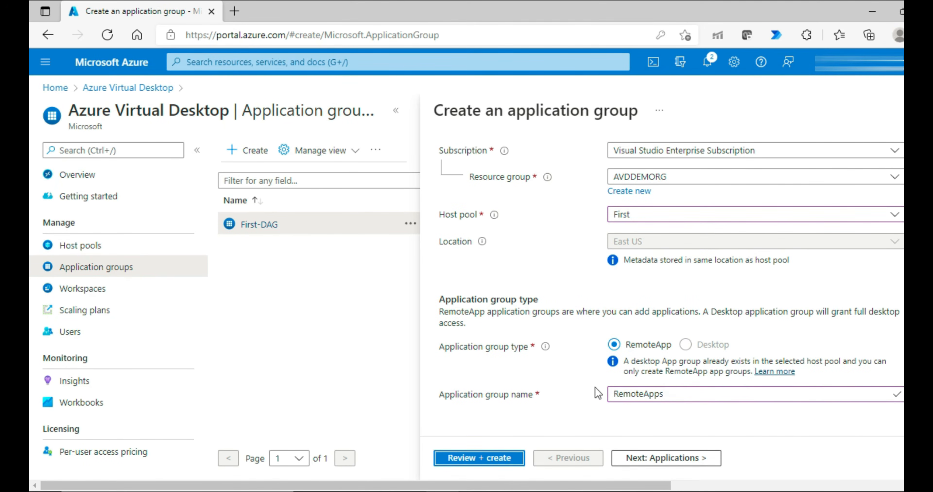
left_click(477, 465)
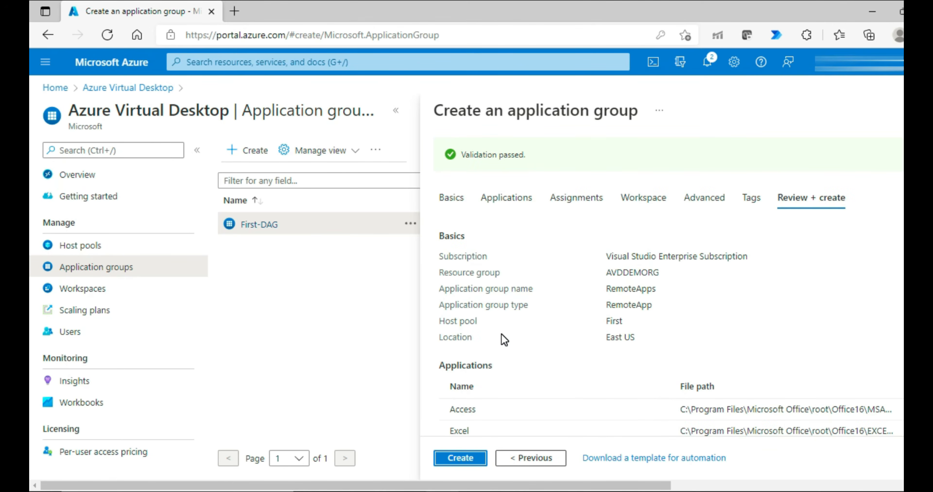
left_click(461, 458)
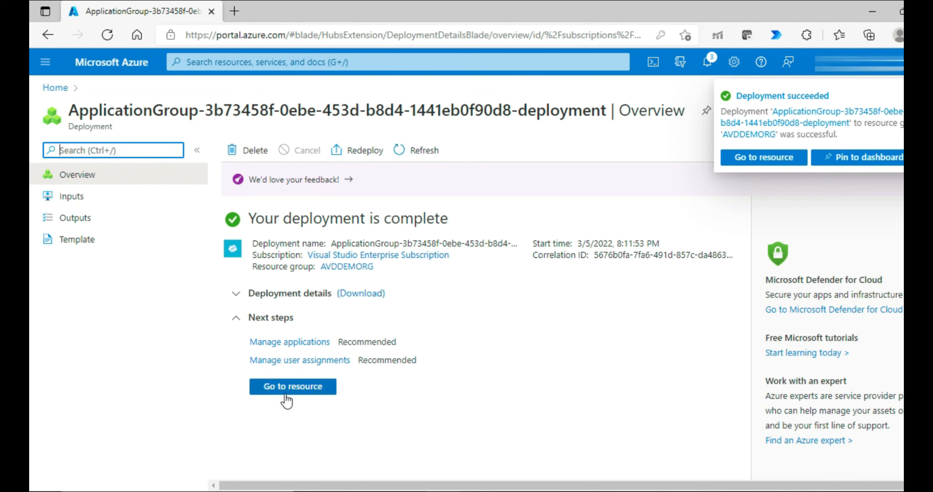
left_click(288, 388)
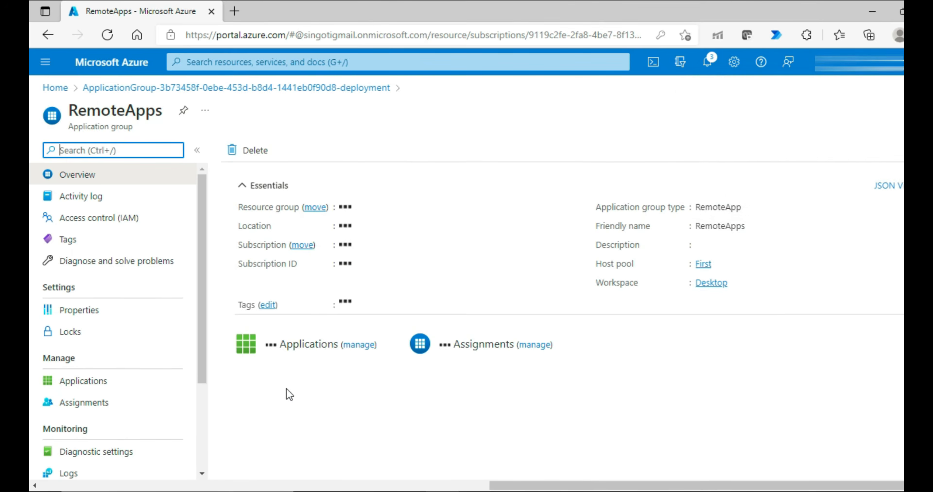
Open the session host of host pool First and check its VM health status and its connected users.
left_click(356, 349)
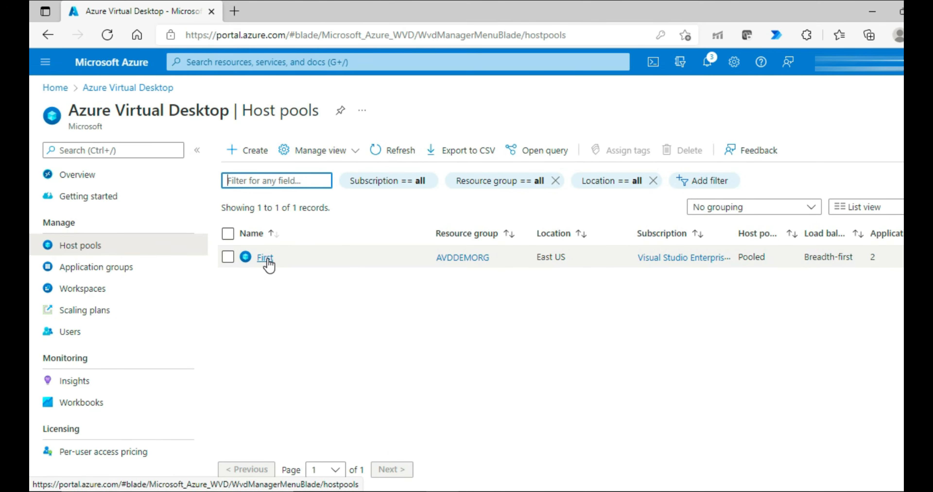
left_click(266, 259)
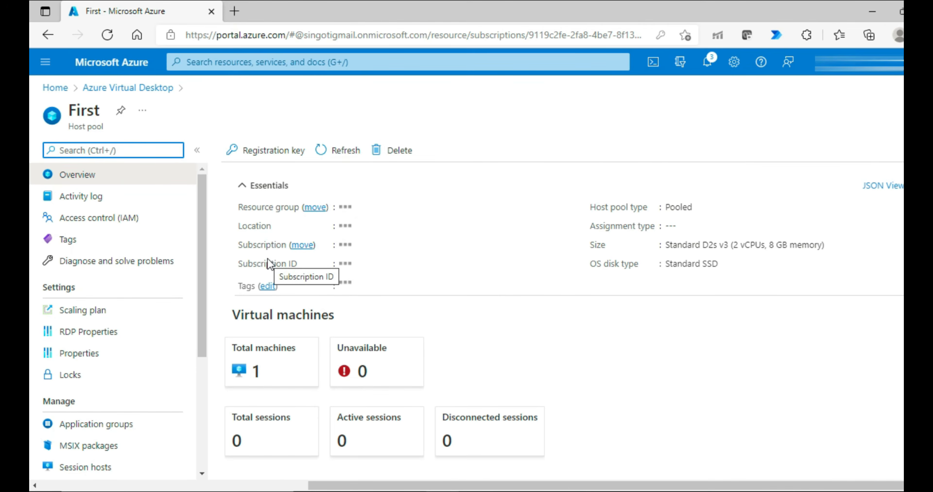
left_click(286, 369)
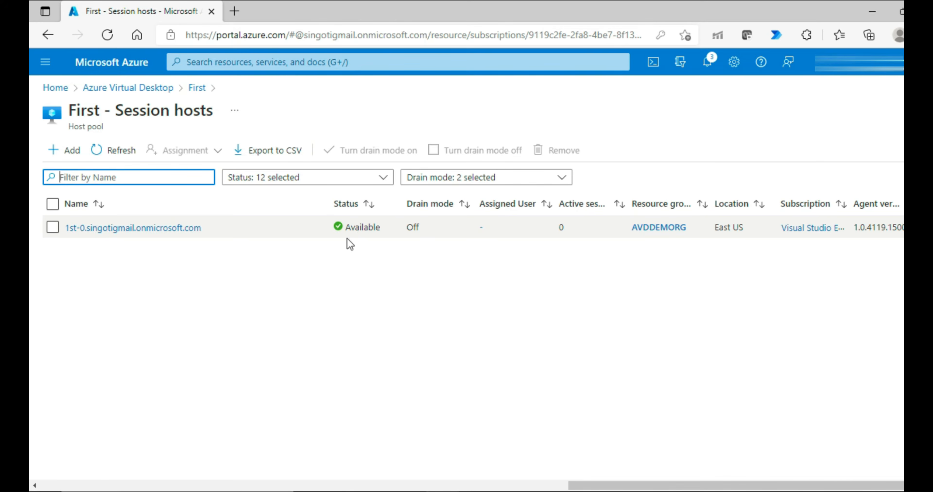
left_click(156, 228)
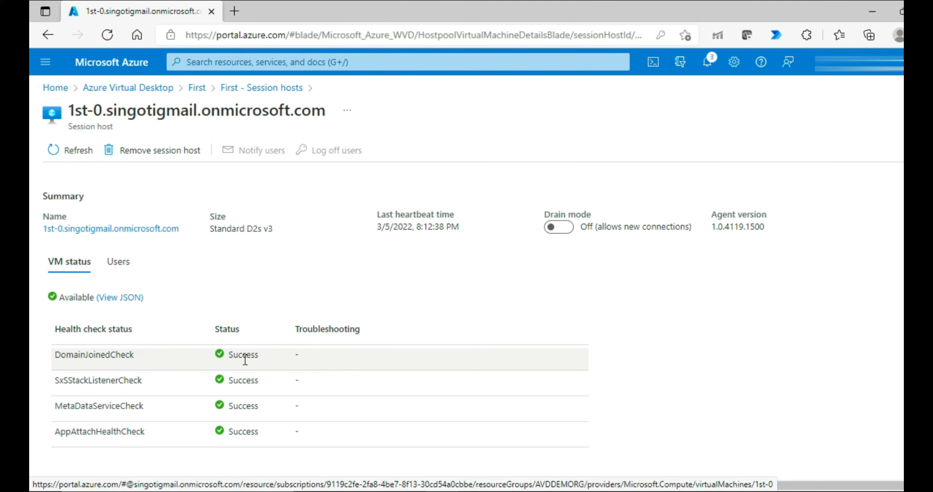
left_click(117, 264)
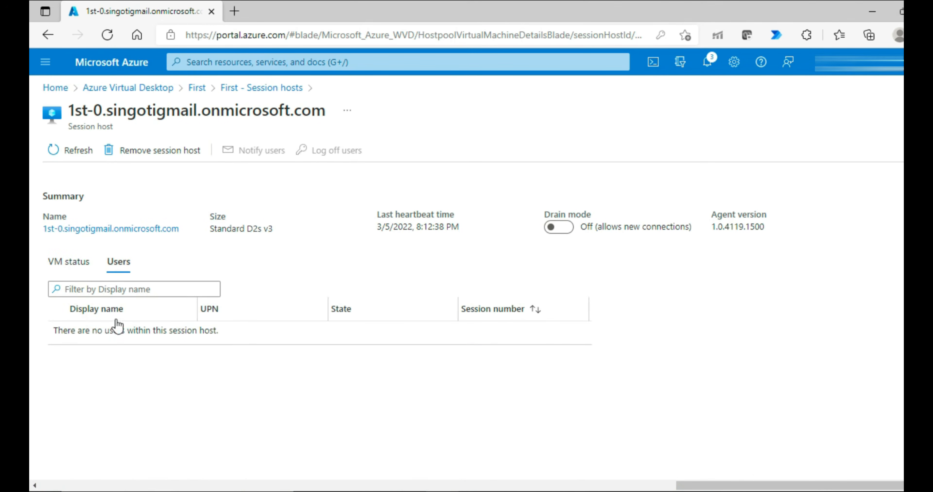
left_click(61, 266)
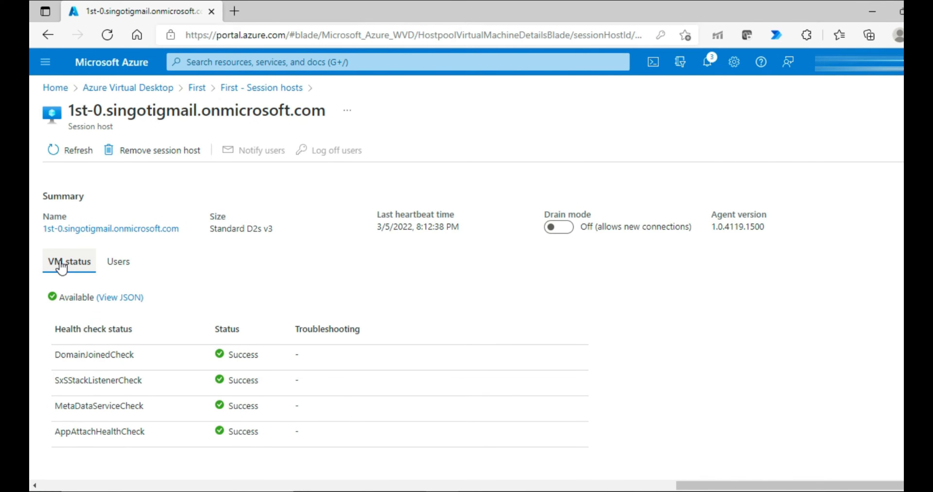
left_click(123, 261)
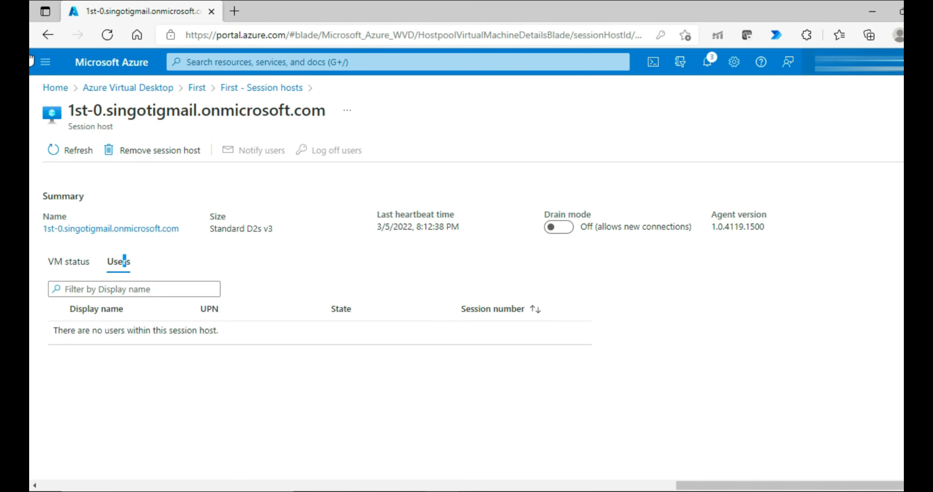
key("alt+f")
left_click(812, 91)
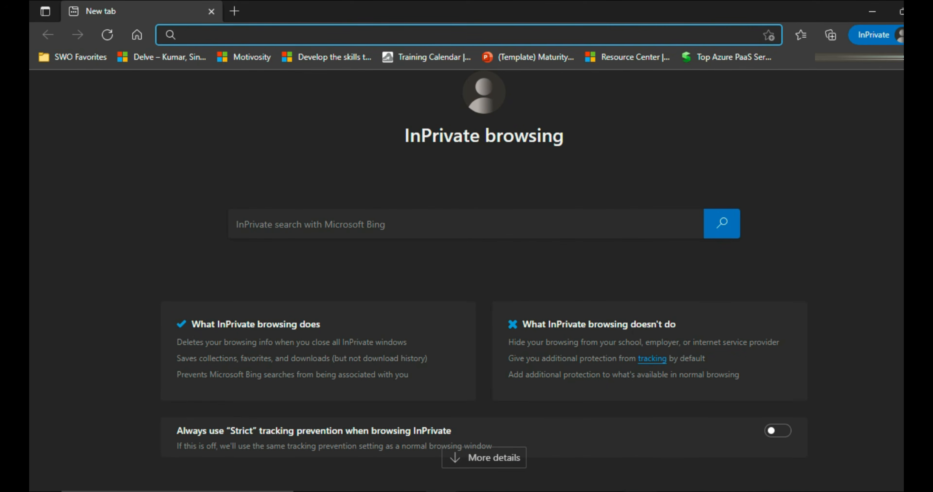
type("https://rdweb.wvd.microsoft.com/arm/webclient/index.html")
key("Return")
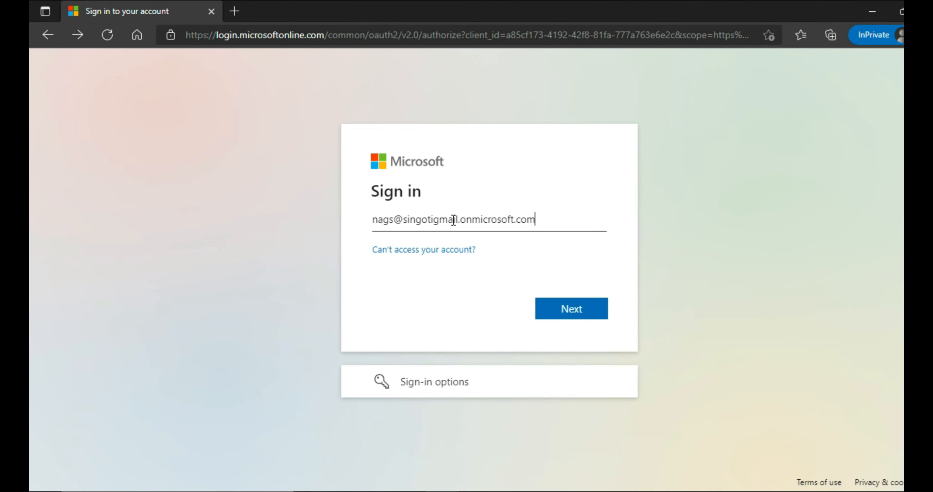
Sign in to the web client with the first assigned user's account and its password.
left_click(583, 310)
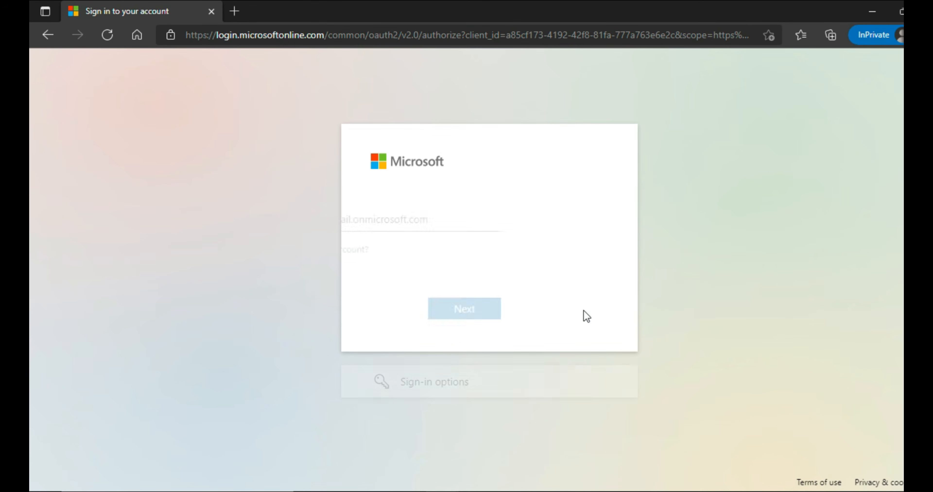
type("••")
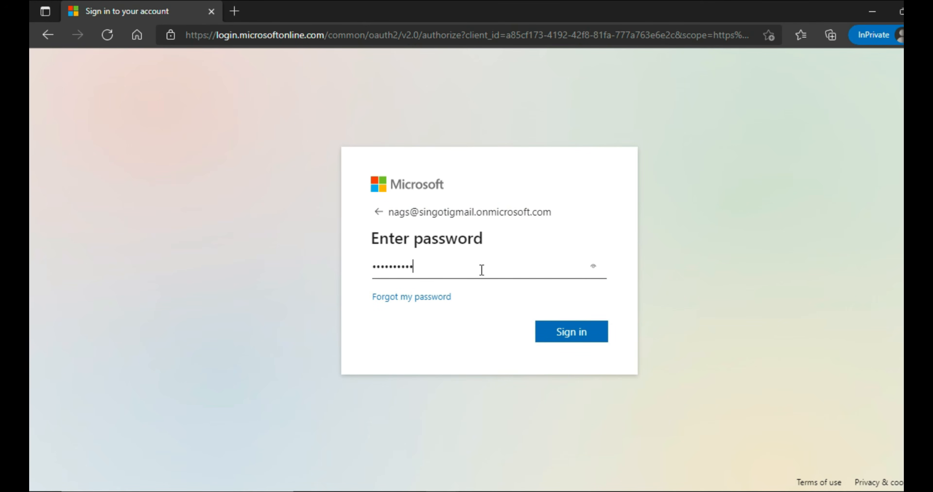
left_click(583, 332)
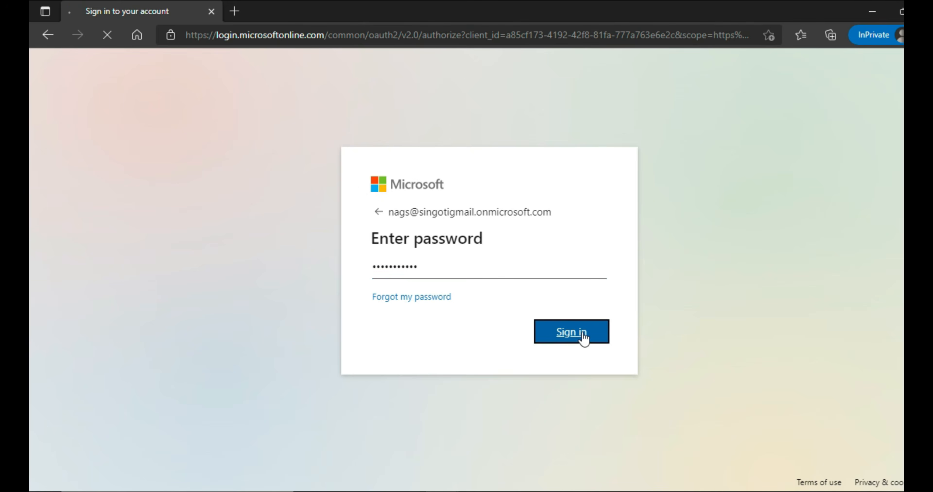
key("Return")
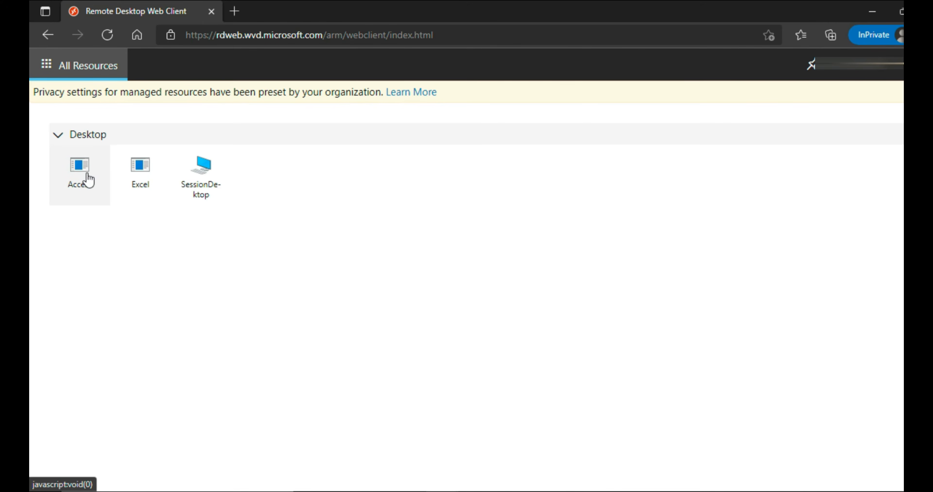
Launch SessionDesktop, allowing clipboard, printer and file transfer access, and submit the account password.
left_click(214, 192)
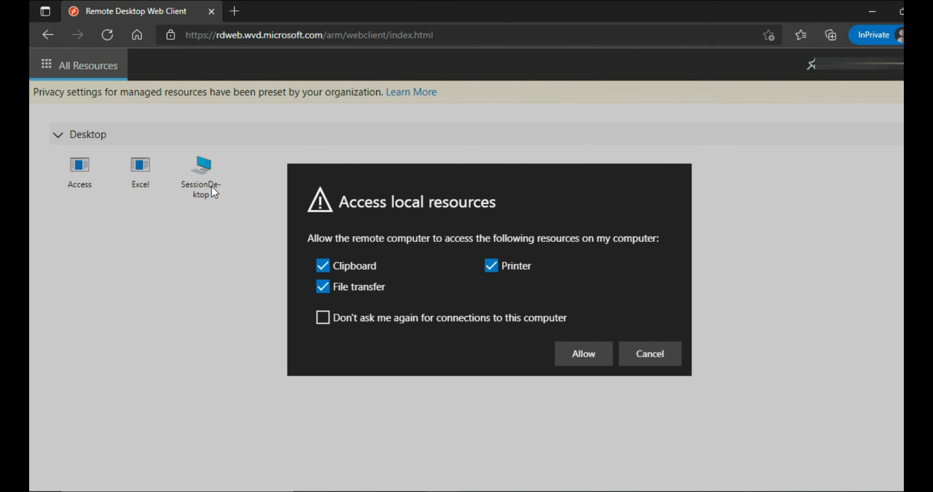
left_click(584, 355)
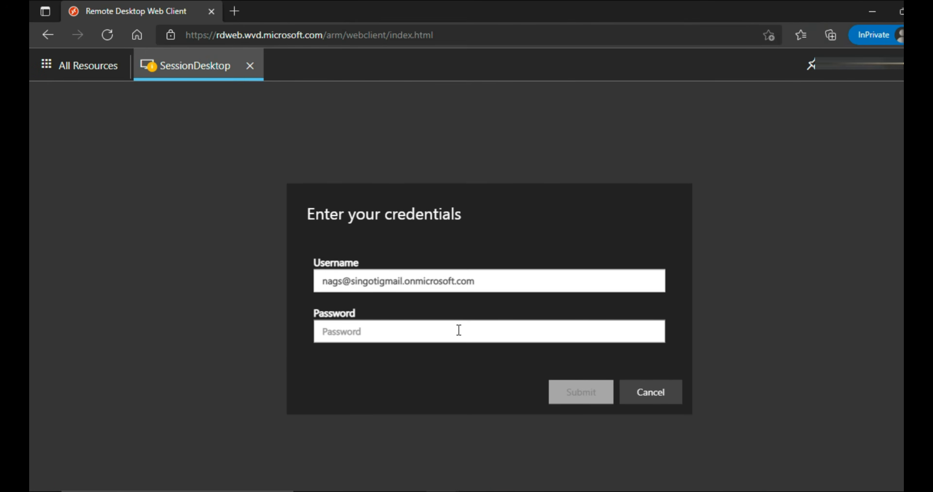
left_click(460, 334)
type("••")
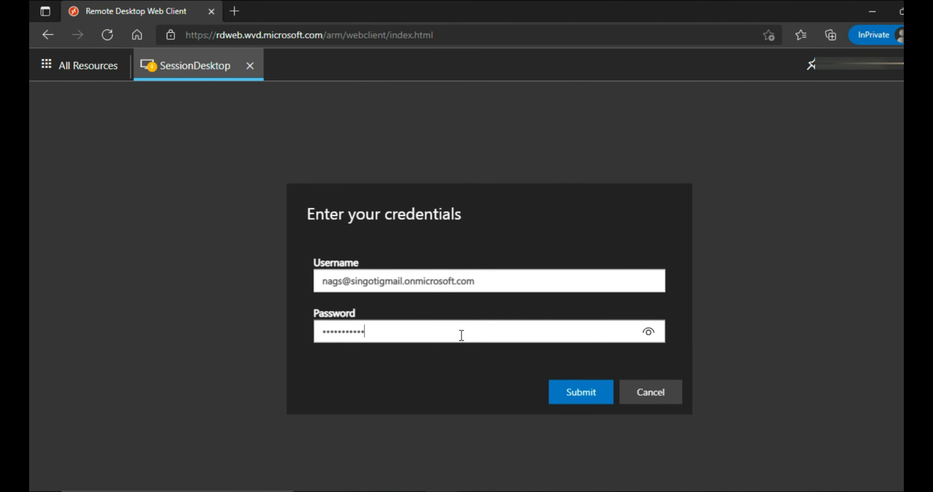
left_click(586, 396)
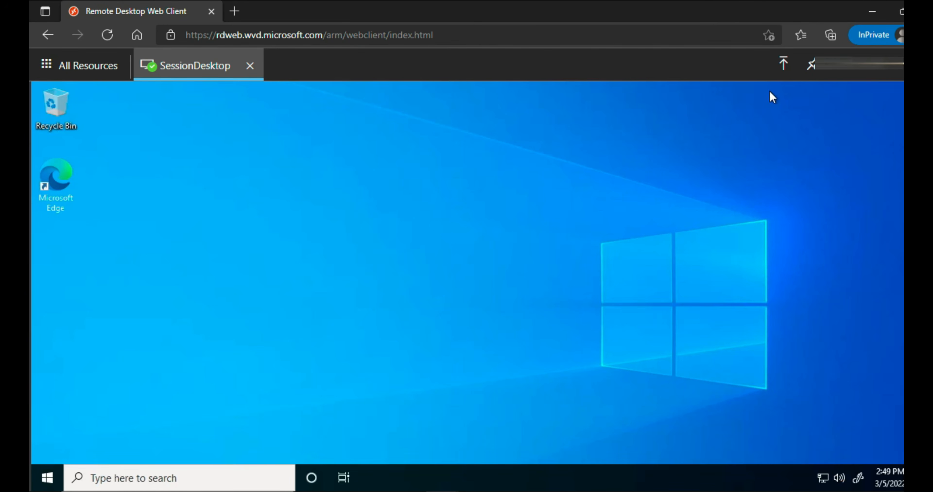
Return to the Azure portal and refresh the session host's user list.
left_click(872, 14)
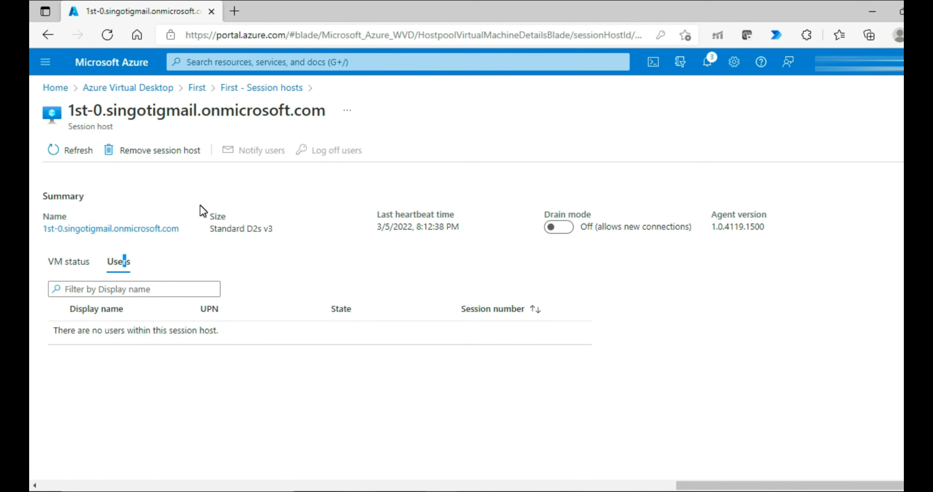
left_click(73, 159)
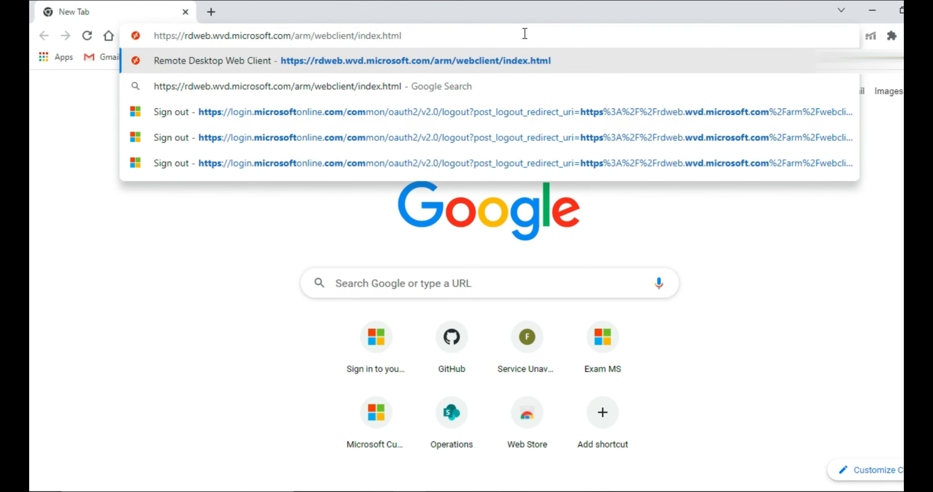
Open the web client in Chrome as a second assigned user and launch SessionDesktop with local resources allowed, entering the account password without saving it.
key("Return")
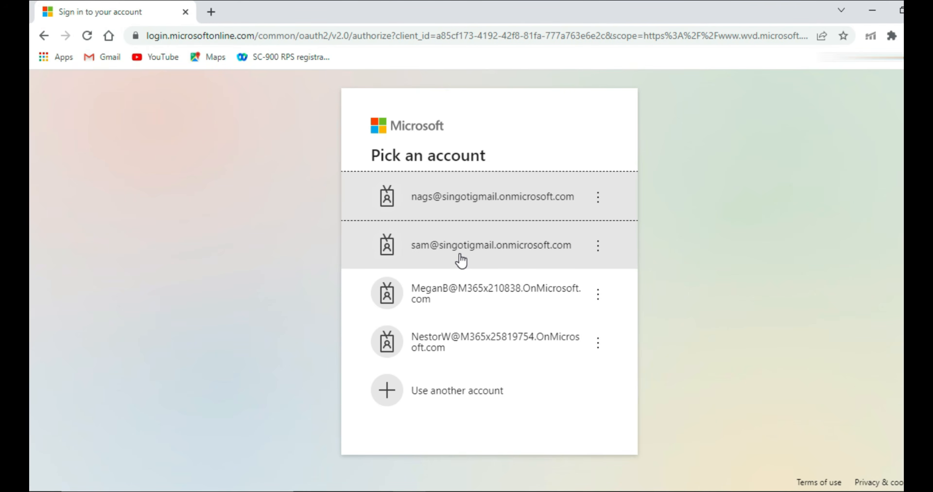
left_click(459, 254)
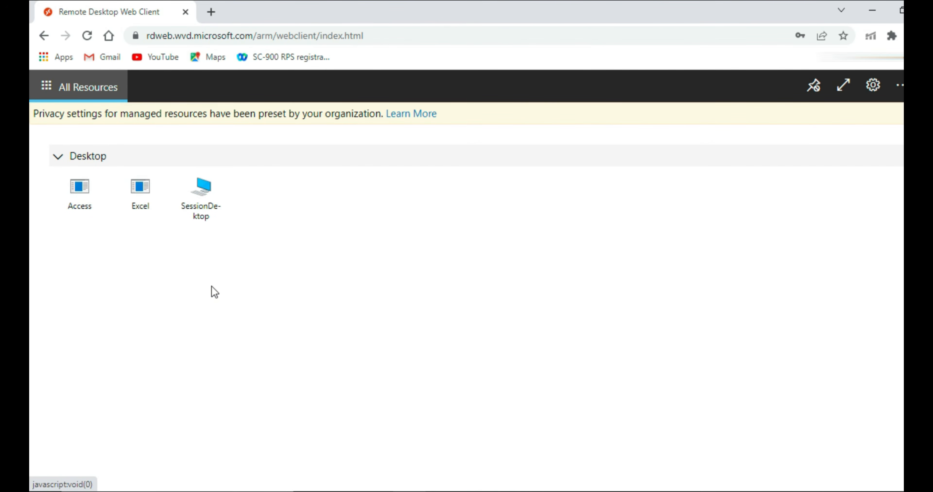
left_click(200, 199)
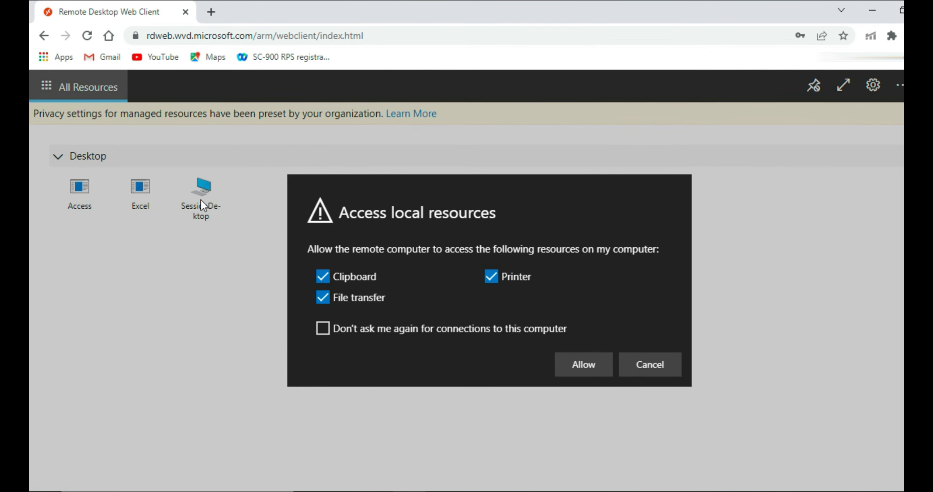
left_click(578, 372)
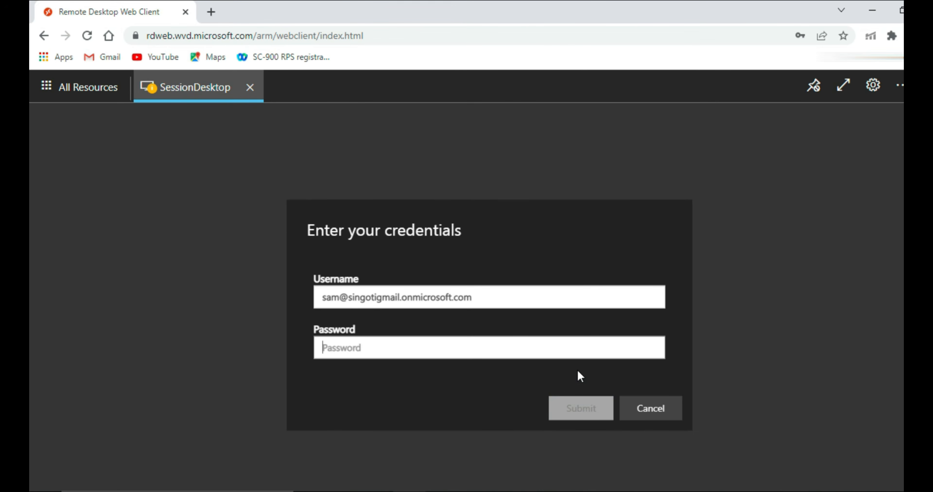
type("••")
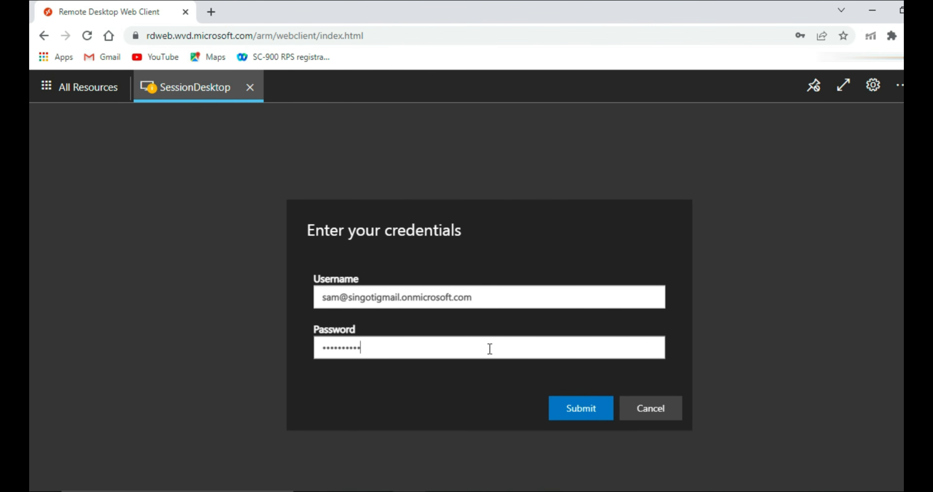
left_click(591, 414)
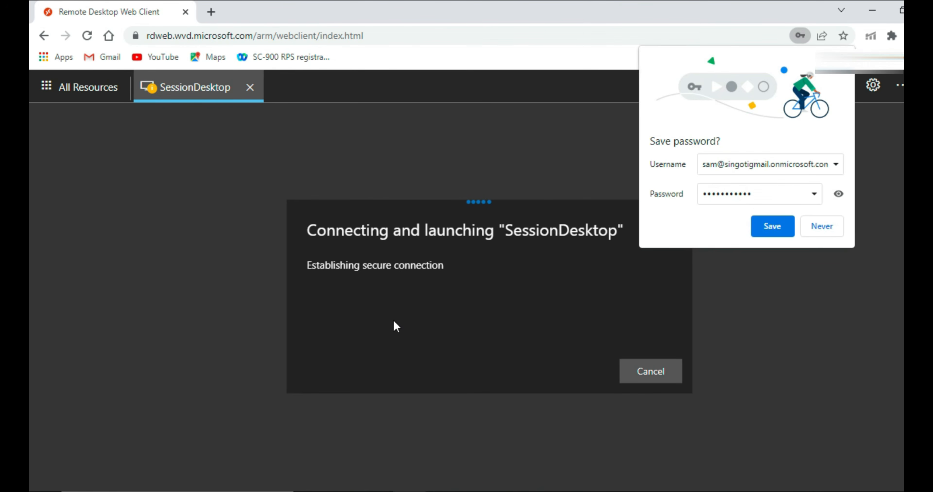
left_click(821, 226)
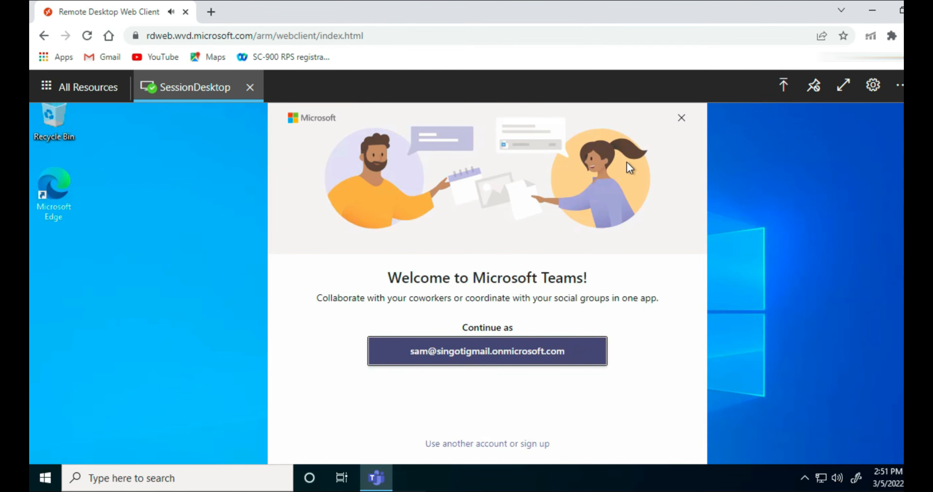
Go back to the portal's session host page and refresh its users to check the second user's session.
left_click(871, 11)
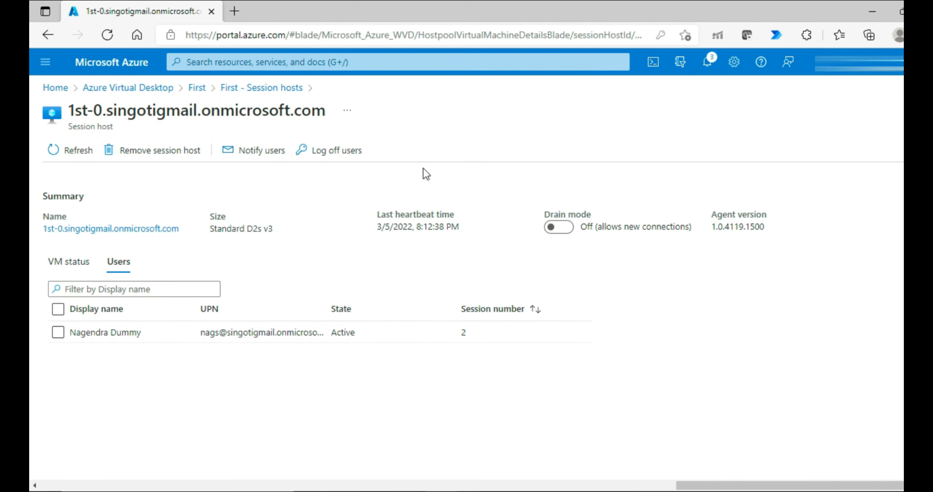
left_click(77, 153)
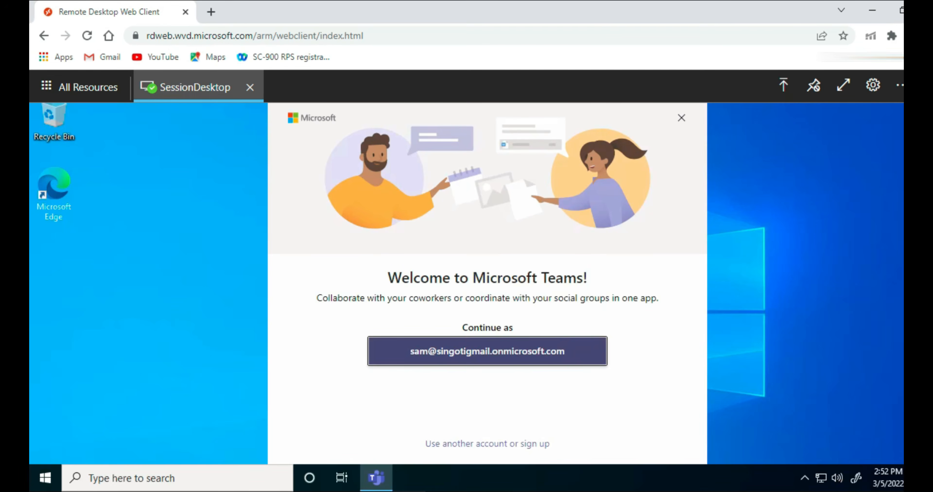
Open the web client in a Chrome incognito window and sign in as a third user with e-mail and password, staying signed in.
key("alt+f")
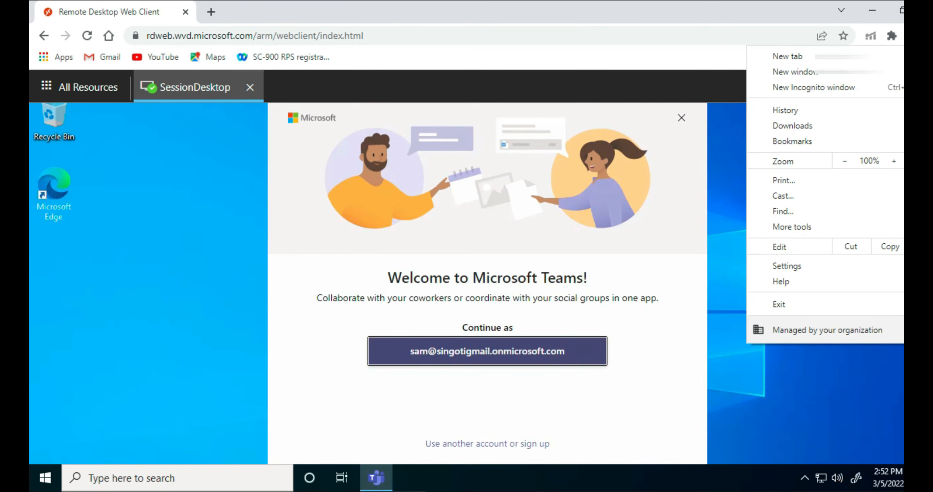
left_click(846, 86)
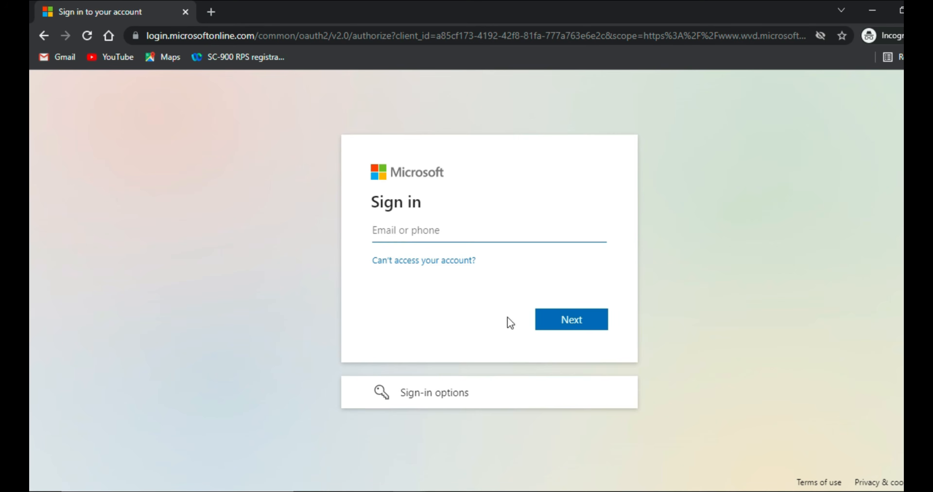
key("ctrl+v")
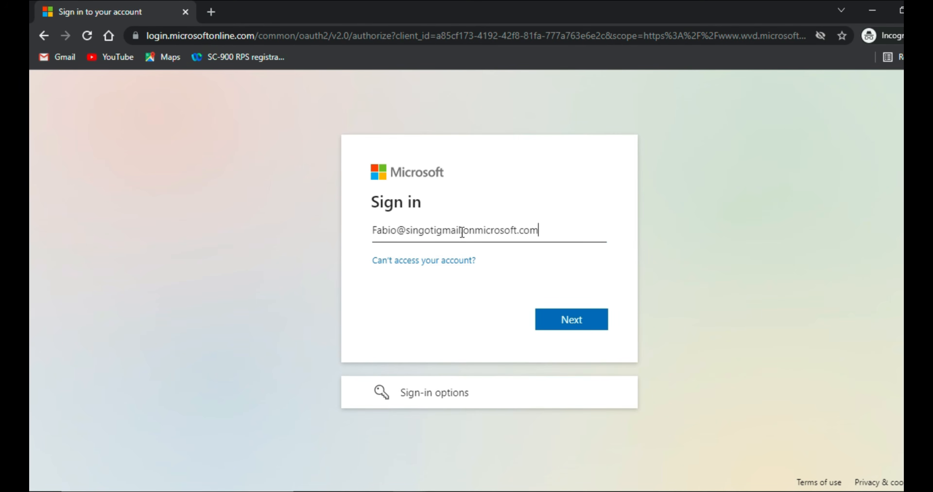
left_click(571, 323)
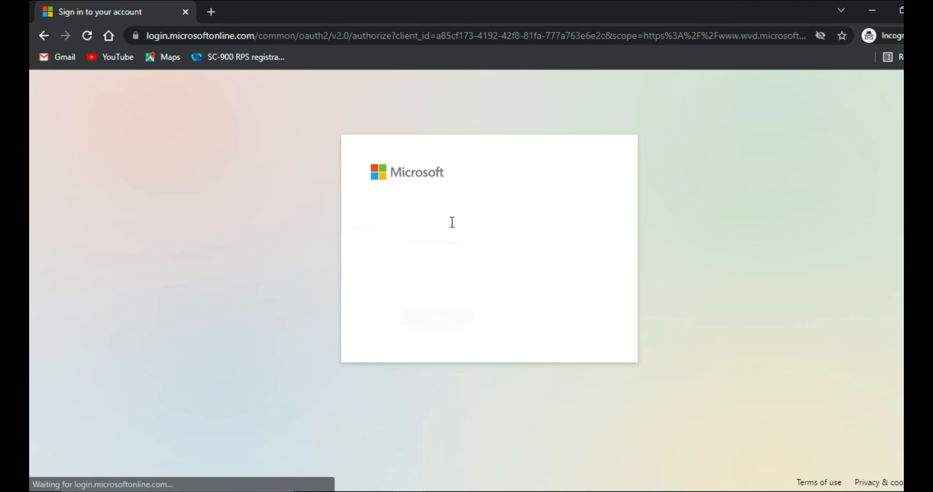
type("*******")
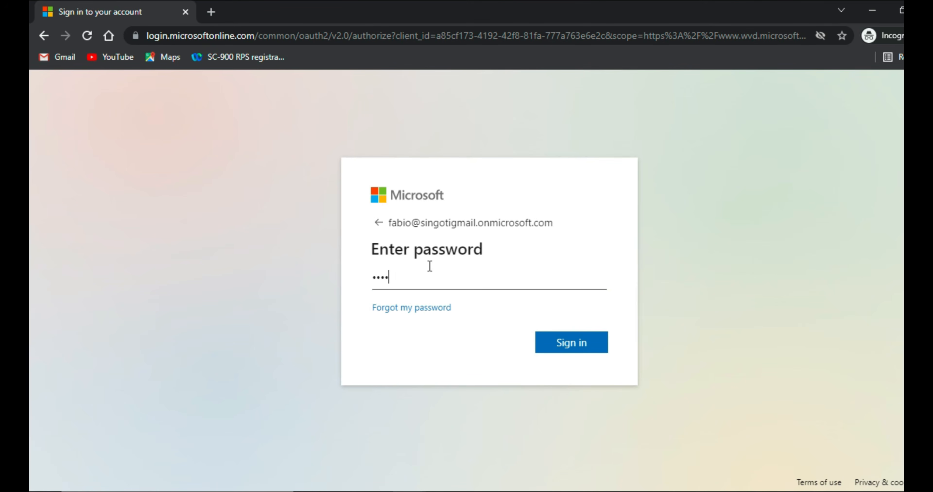
type("*****")
left_click(567, 348)
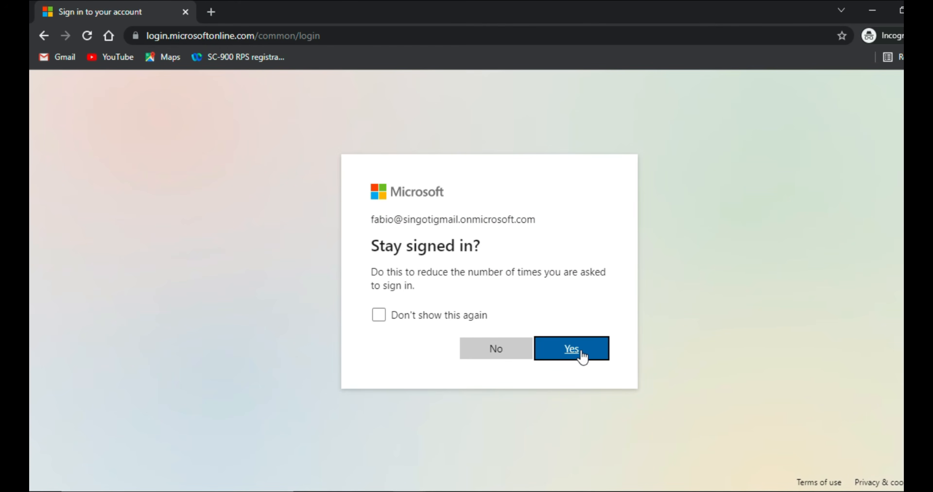
left_click(573, 349)
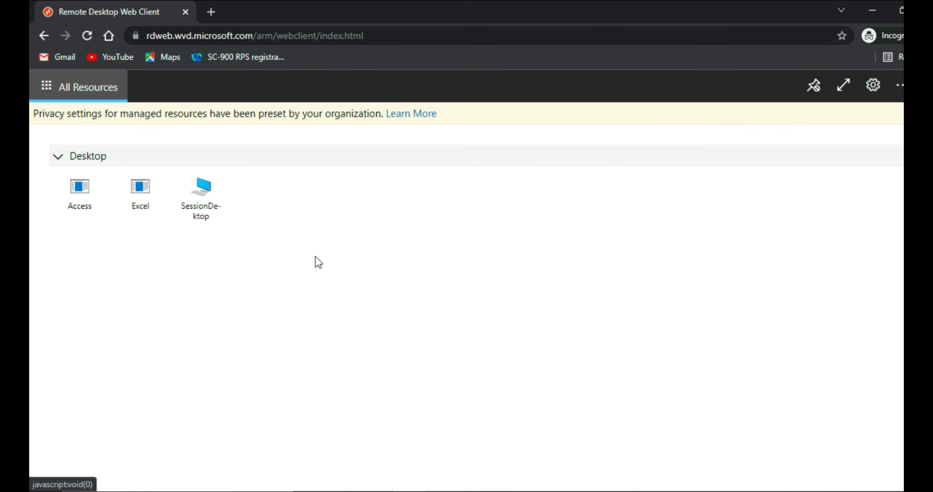
Try to launch SessionDesktop as the third user with clipboard, printer and file transfer access allowed, and read the connection message.
left_click(195, 196)
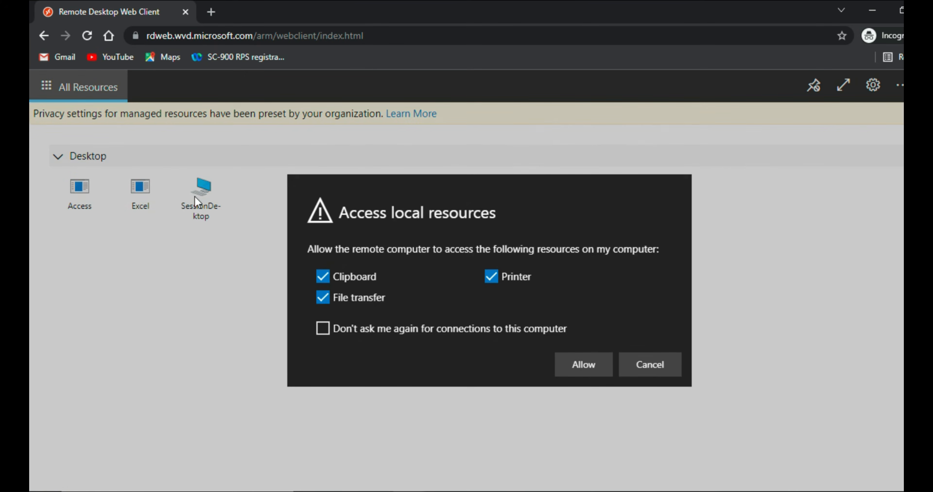
left_click(585, 366)
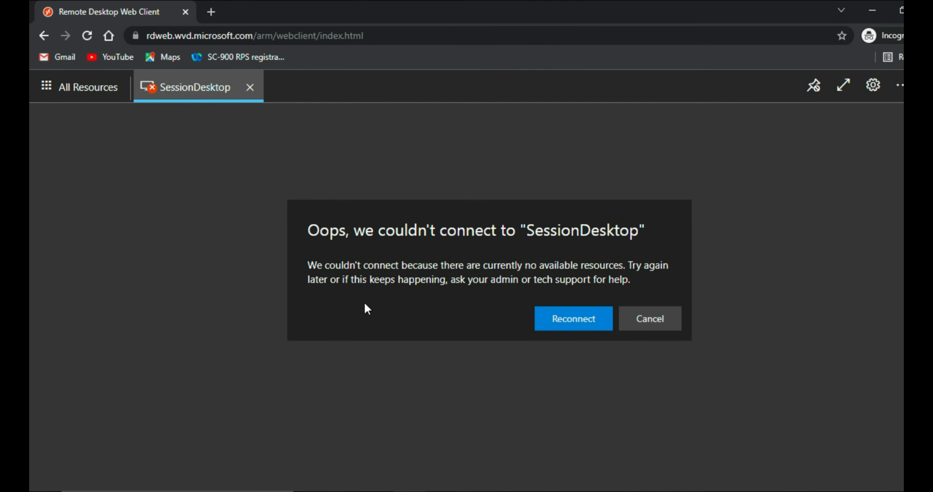
left_click_drag(367, 230, 641, 230)
left_click(569, 255)
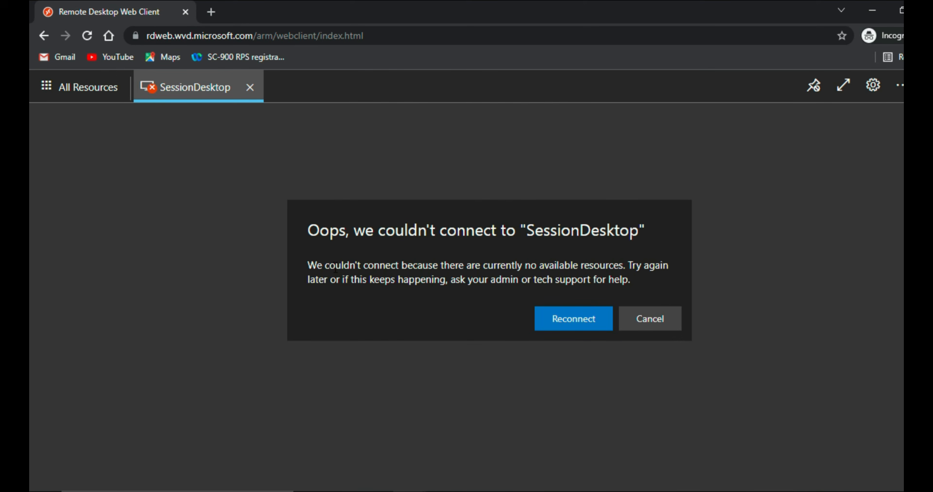
left_click_drag(335, 268, 620, 268)
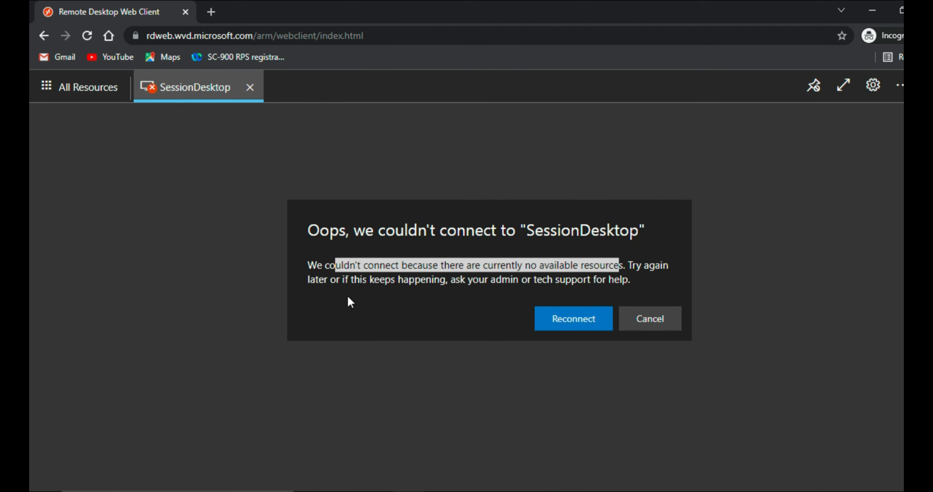
left_click_drag(315, 284, 554, 278)
left_click(554, 278)
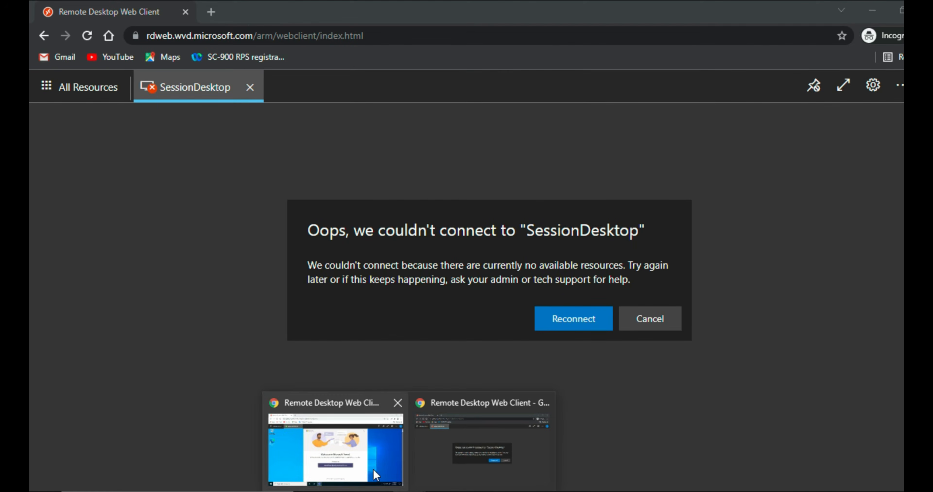
Switch to the session host's users in the Azure portal and log off the second user's session.
left_click(373, 469)
mouse_move(407, 468)
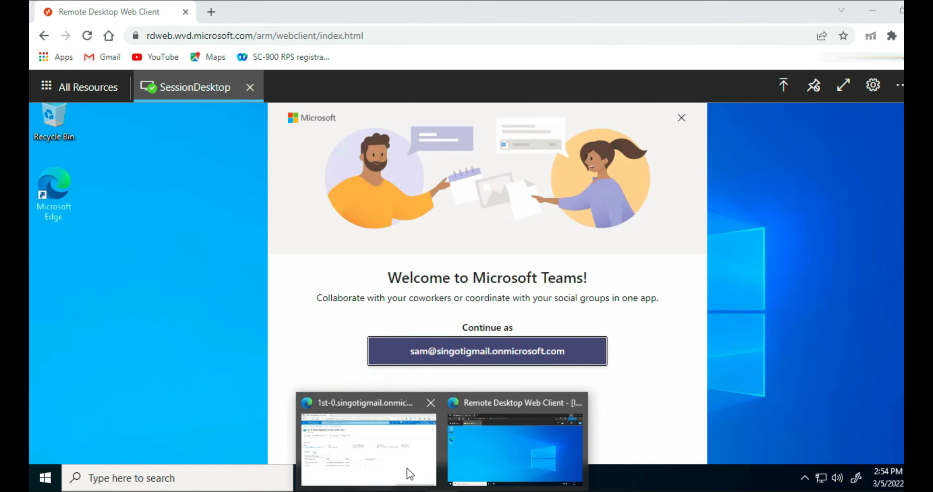
left_click(361, 434)
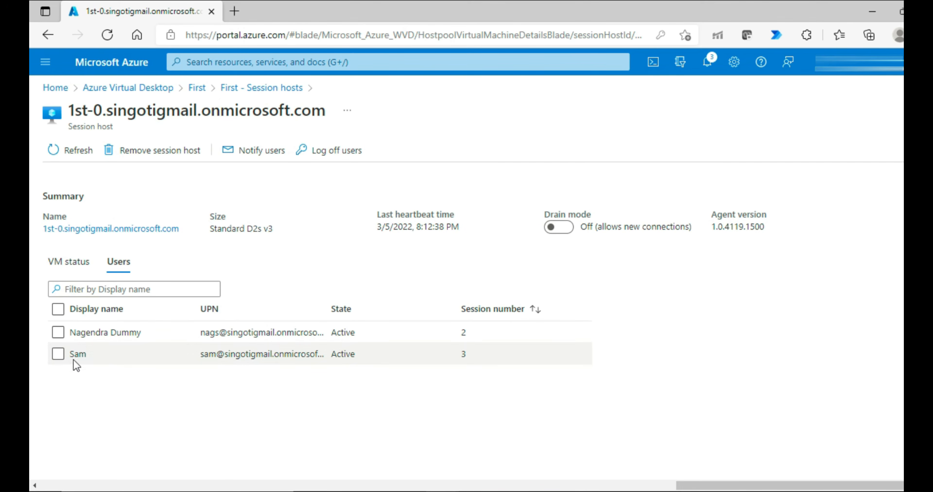
left_click(58, 354)
left_click(340, 152)
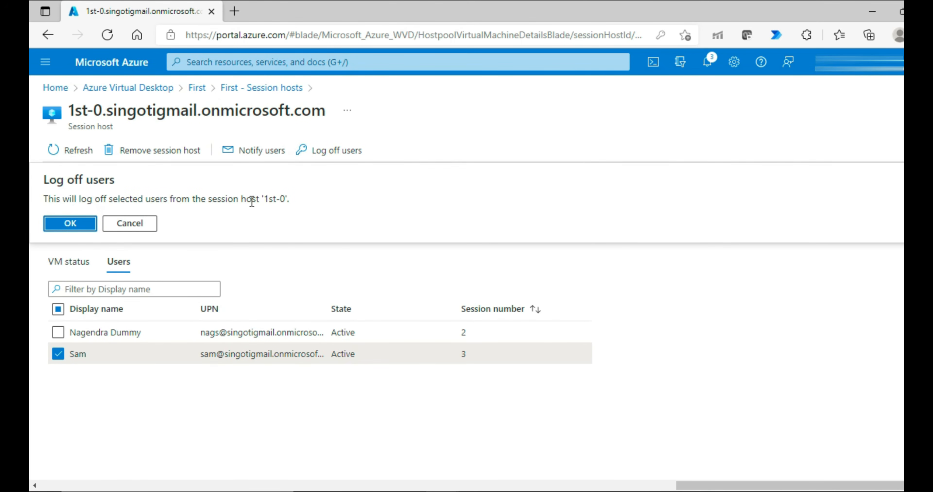
left_click(77, 226)
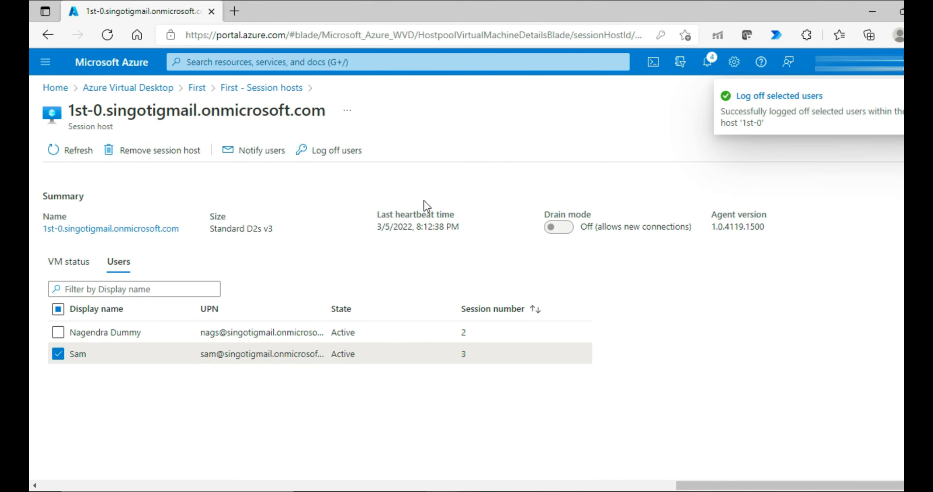
Relaunch SessionDesktop in the third user's incognito web client, allowing local resource access and submitting the sign-in.
left_click(883, 12)
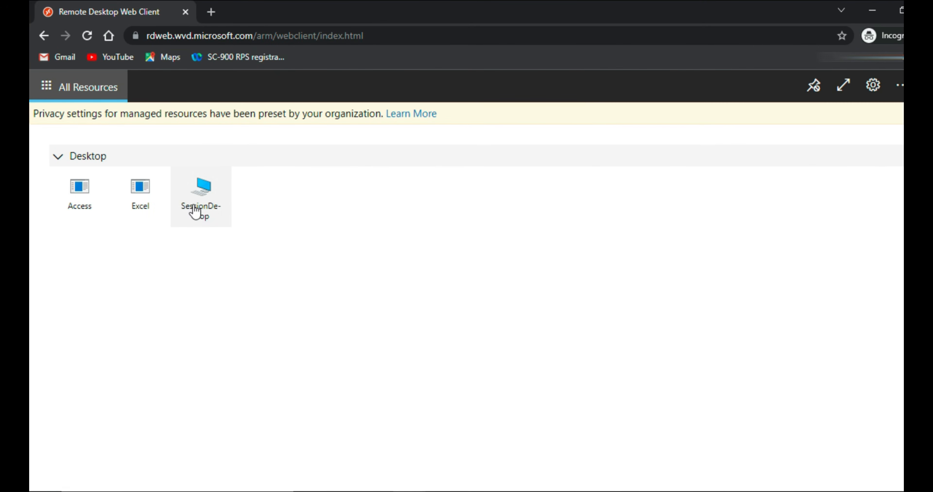
left_click(202, 214)
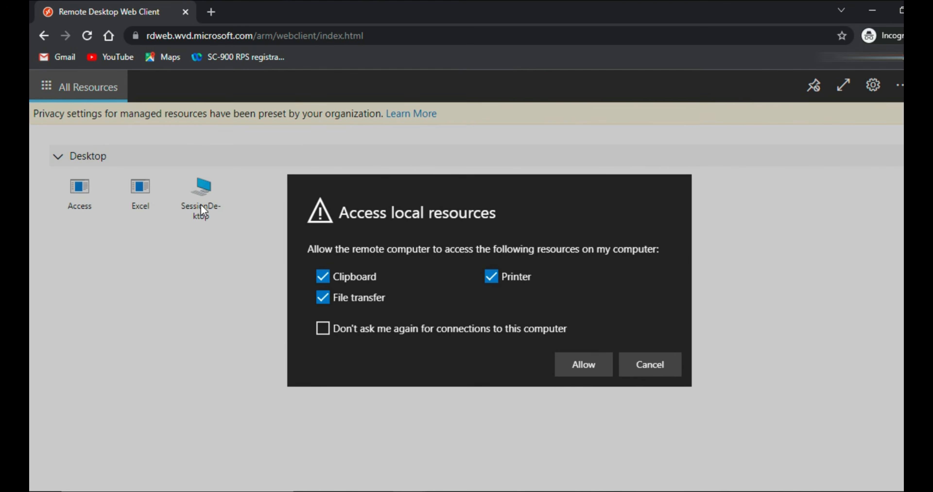
left_click(579, 365)
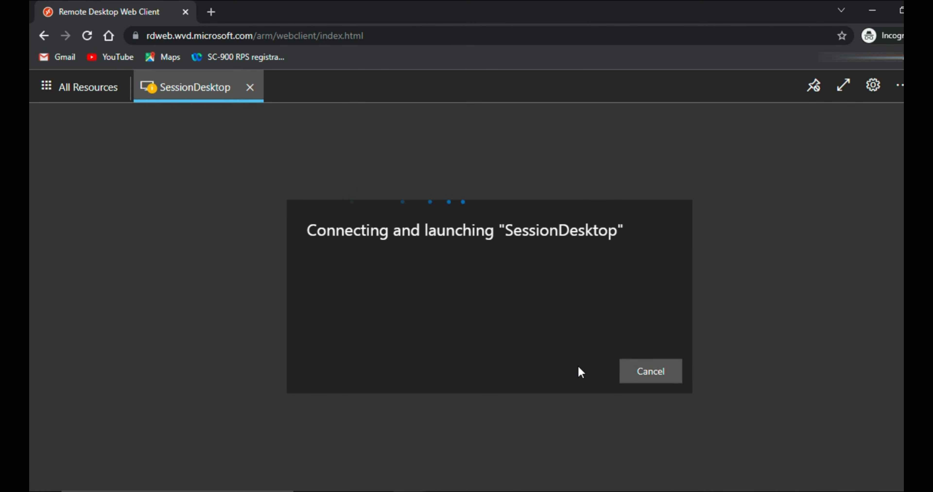
left_click(579, 412)
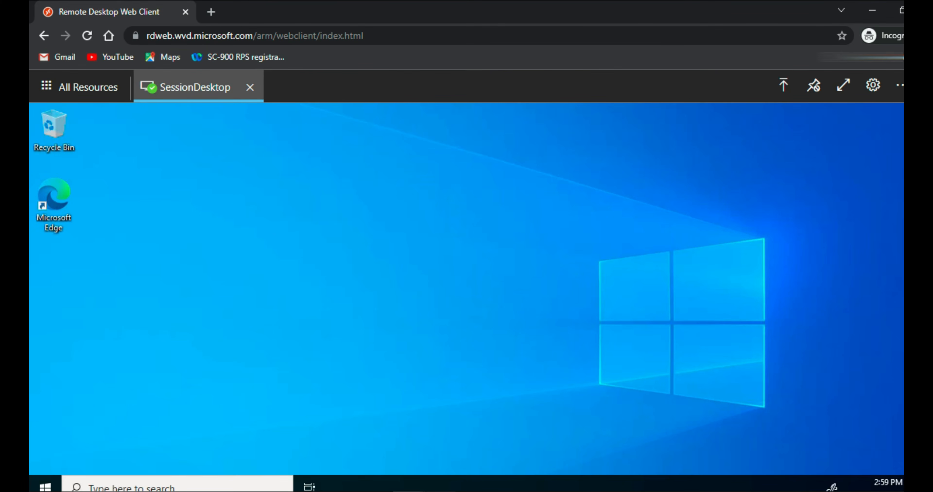
Return to the Azure portal, refresh the session host's user list and log off all listed users.
left_click(411, 456)
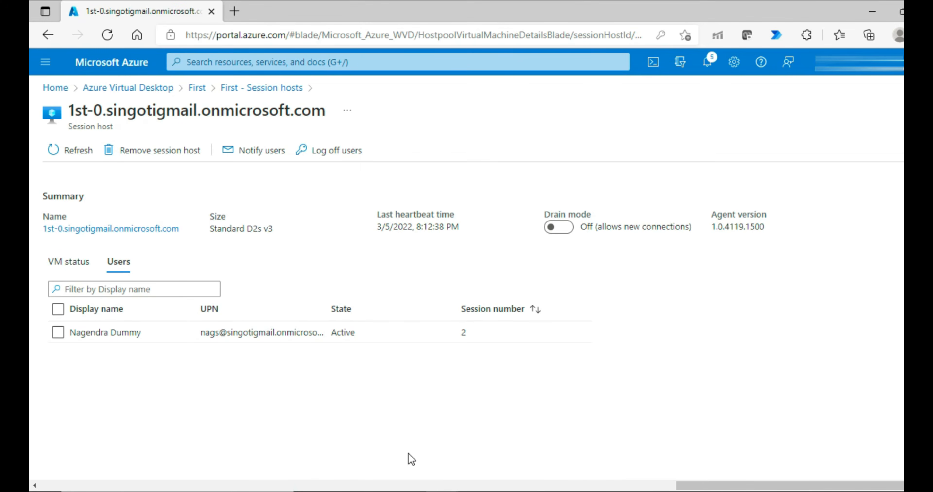
left_click(77, 151)
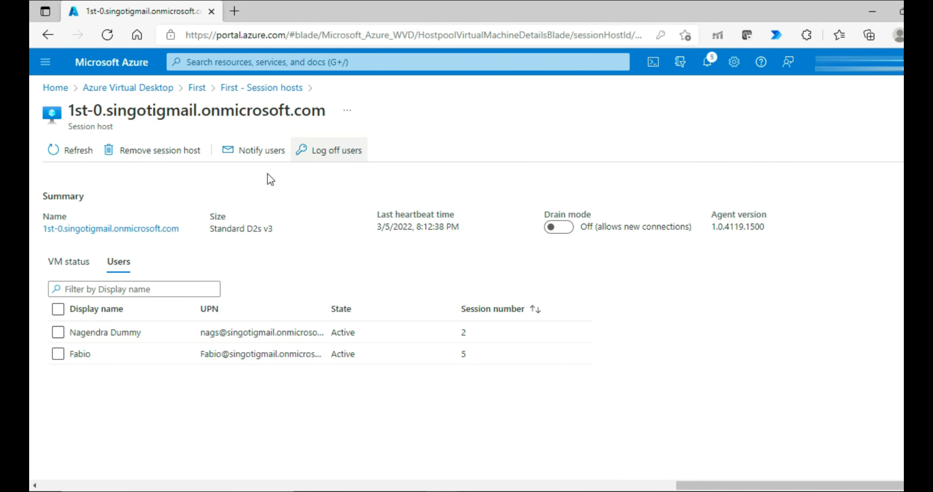
left_click(57, 309)
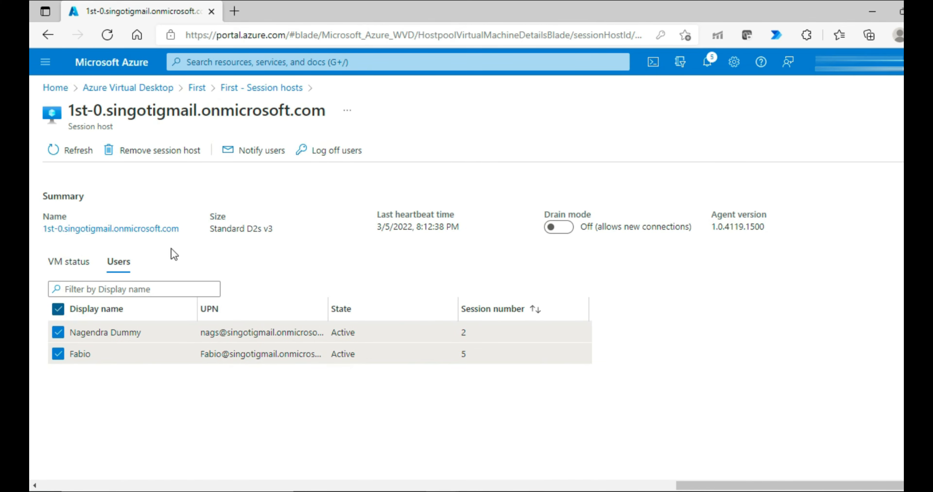
left_click(341, 152)
left_click(74, 224)
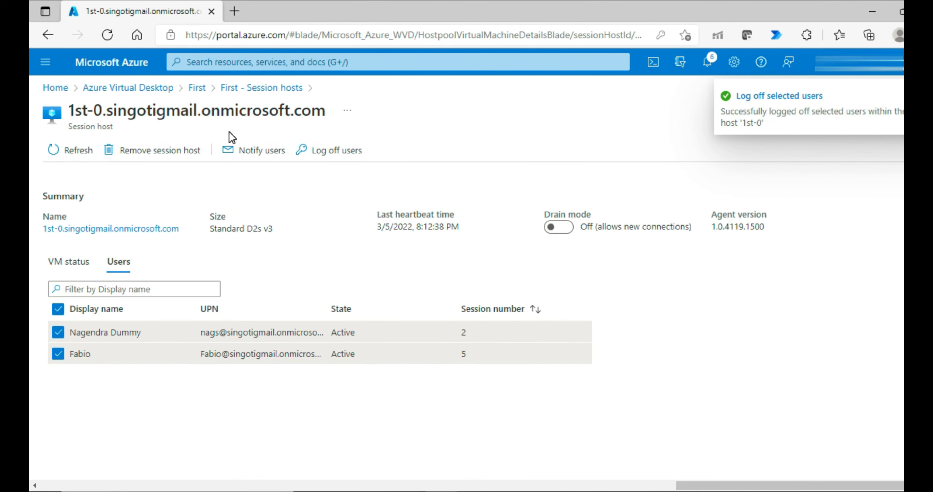
Return to the Azure Virtual Desktop host pools list and switch to the incognito web client to check the logged-off user's session.
left_click(118, 89)
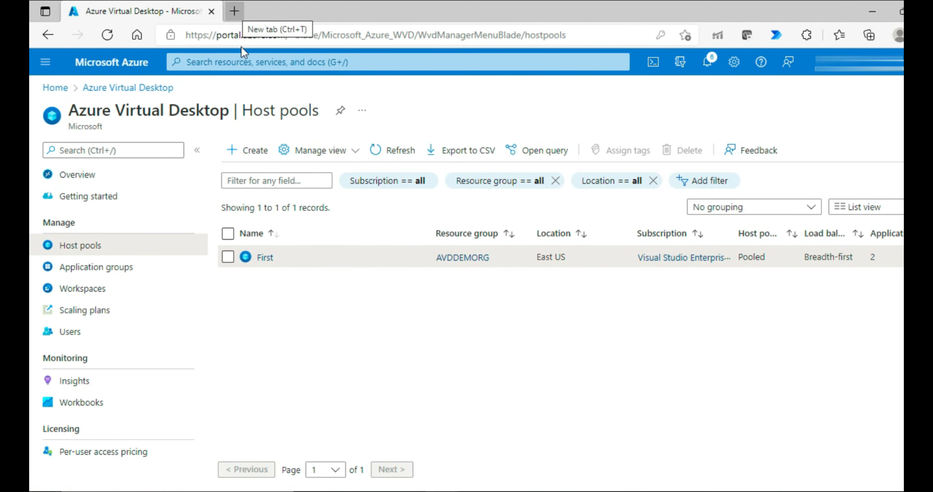
mouse_move(409, 490)
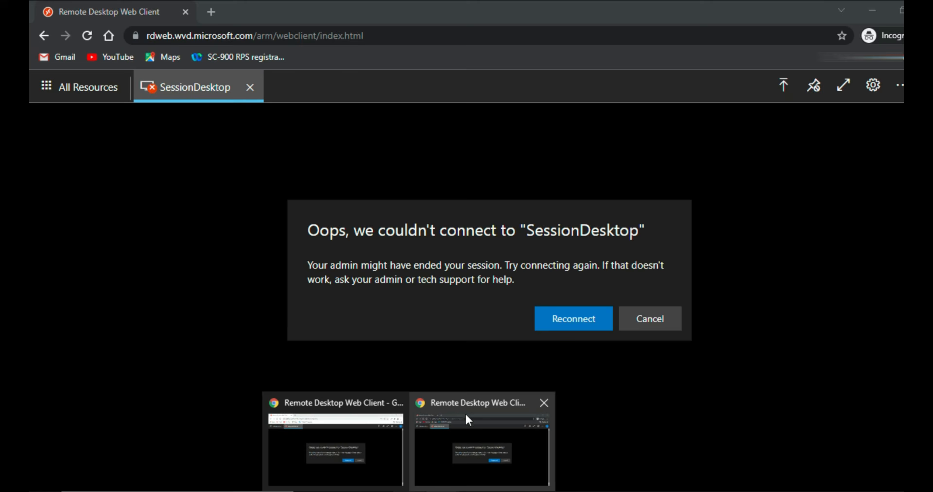
left_click(467, 431)
Search Google for "remote desktop client for windows" and open the Windows Desktop client's installation instructions on Microsoft Docs.
key("alt+Tab")
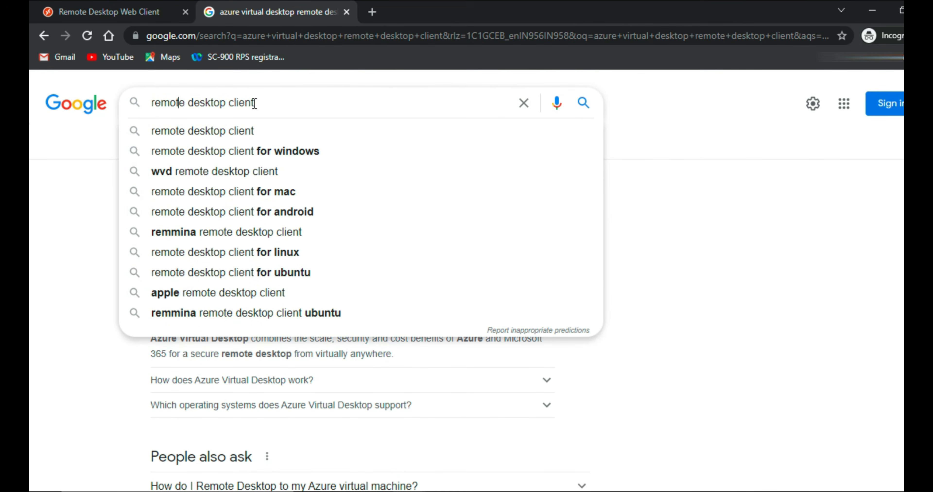
key("Down")
key("Down")
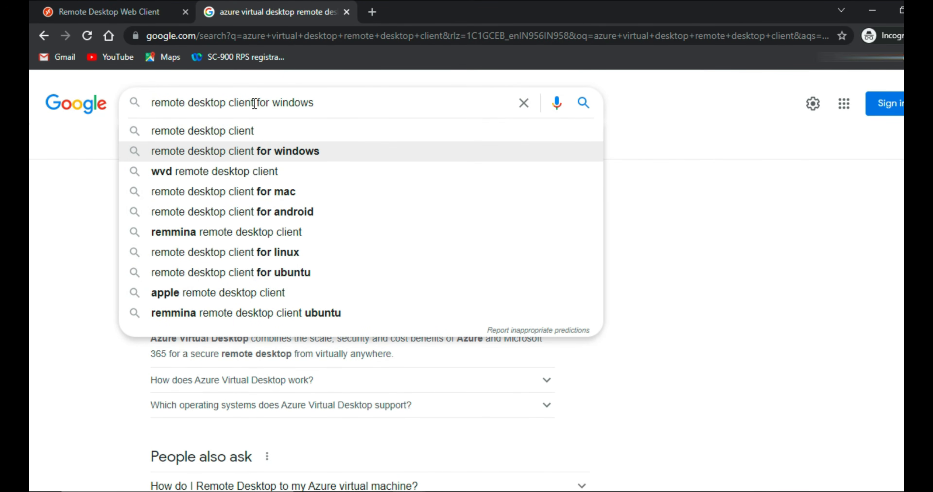
key("Return")
left_click(235, 218)
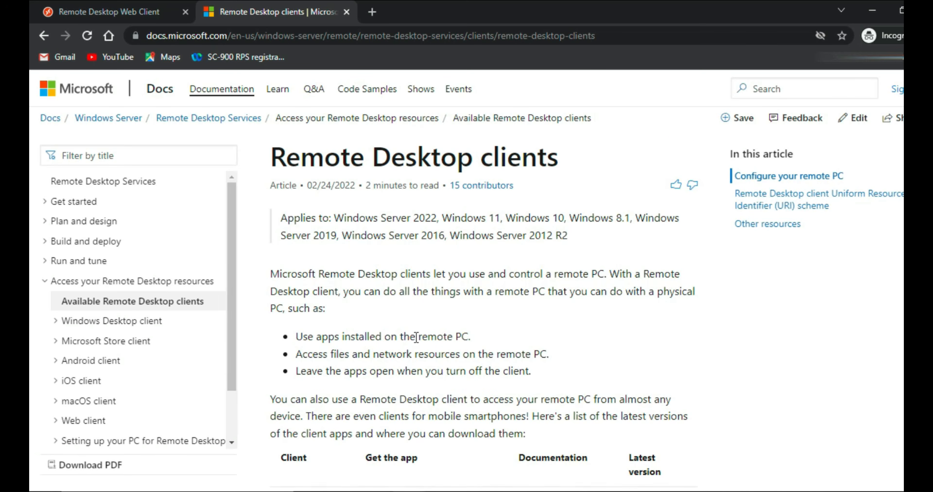
scroll(416, 337, "down", 7)
left_click(419, 231)
scroll(421, 228, "up", 3)
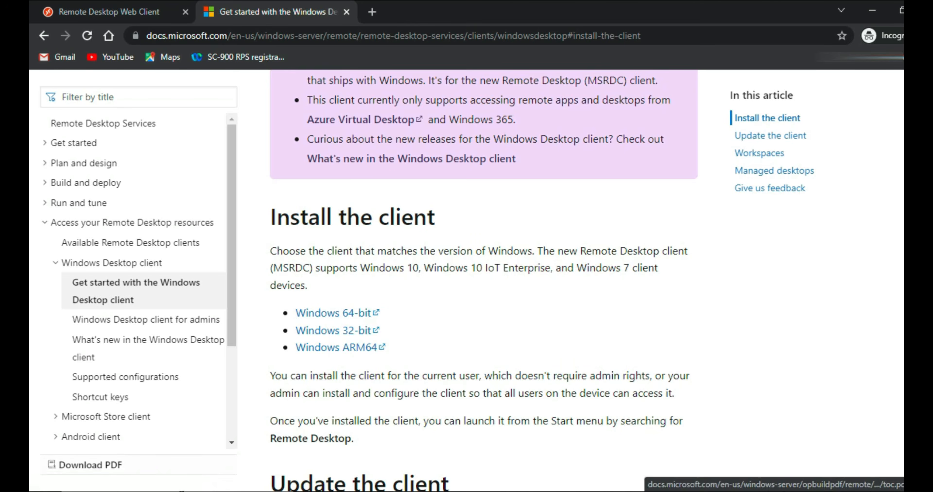
Launch the installed Remote Desktop client and subscribe to the workspace, signing in with the user's e-mail and account password.
left_click(45, 487)
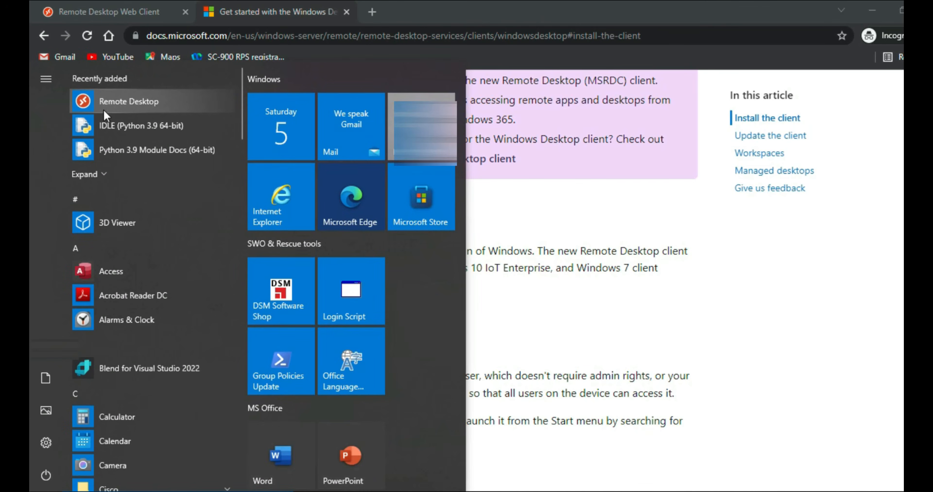
left_click(104, 106)
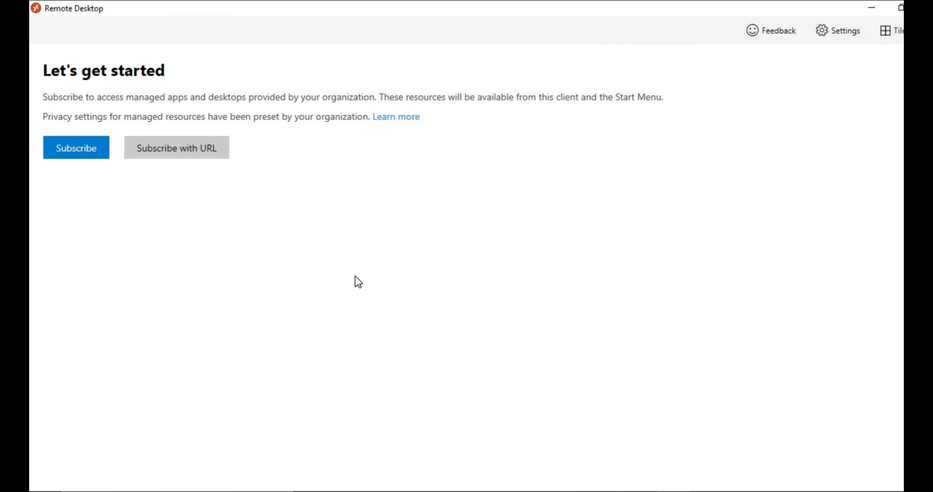
left_click(72, 155)
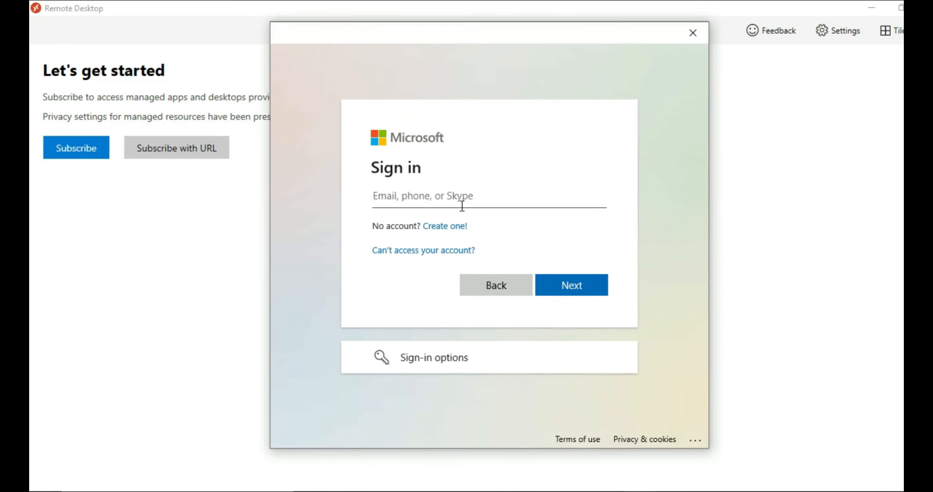
key("ctrl+v")
left_click(576, 288)
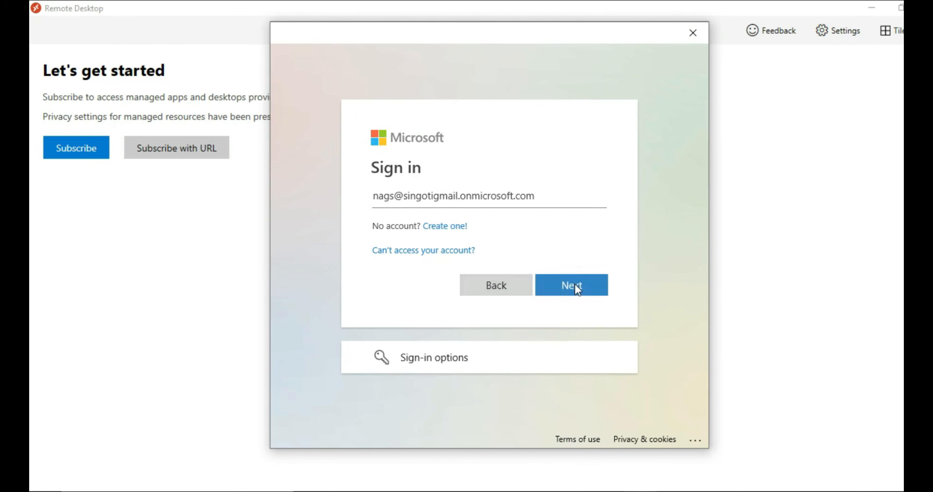
type("********")
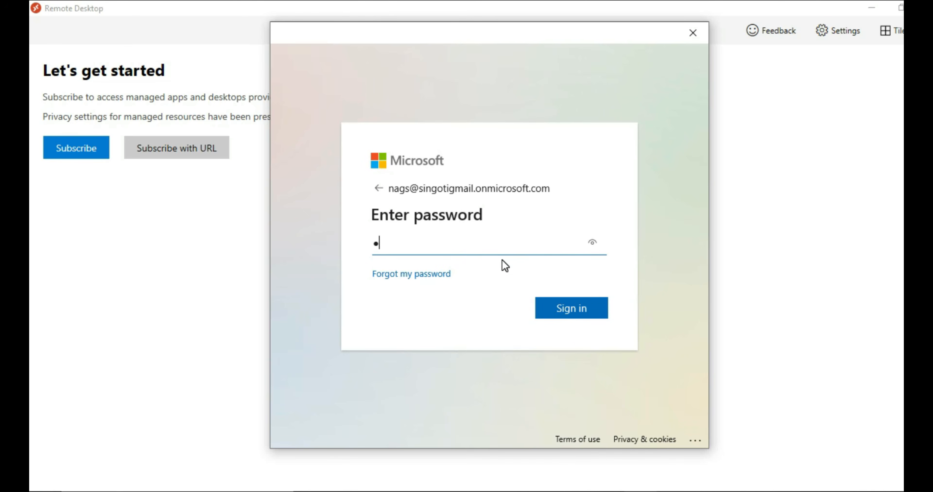
type("***")
left_click(574, 314)
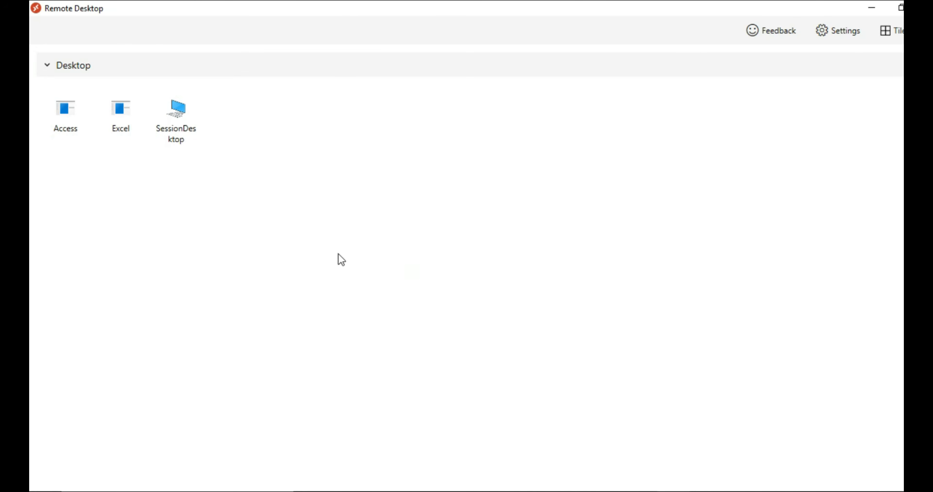
Refresh the subscribed Desktop workspace and view its details, closing the details when finished.
left_click(898, 65)
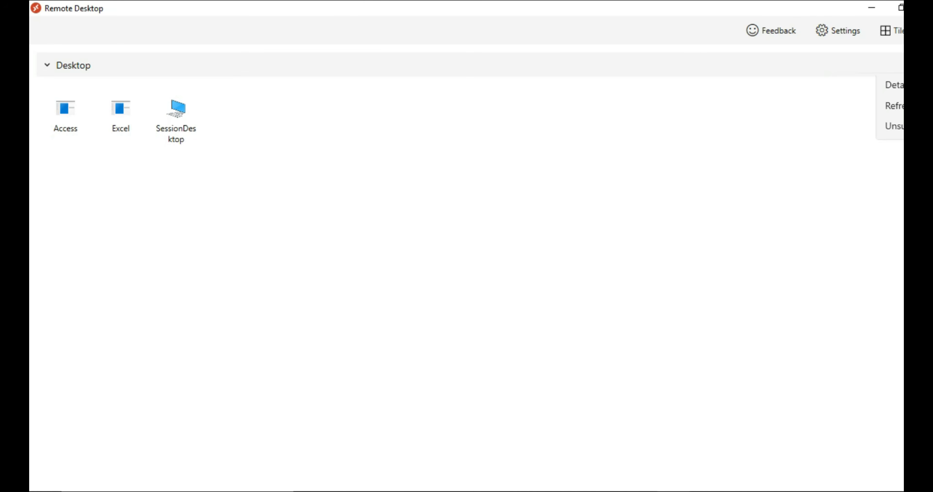
key("Down")
key("Down")
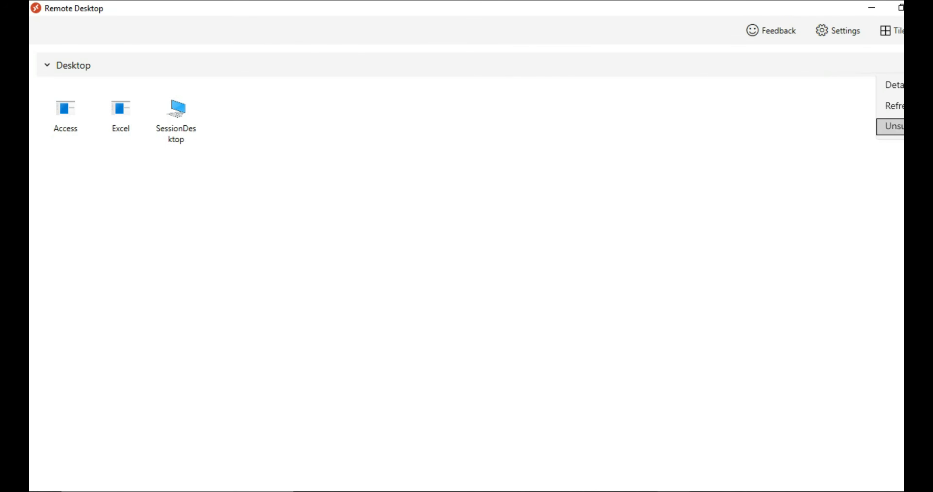
key("Up")
key("Return")
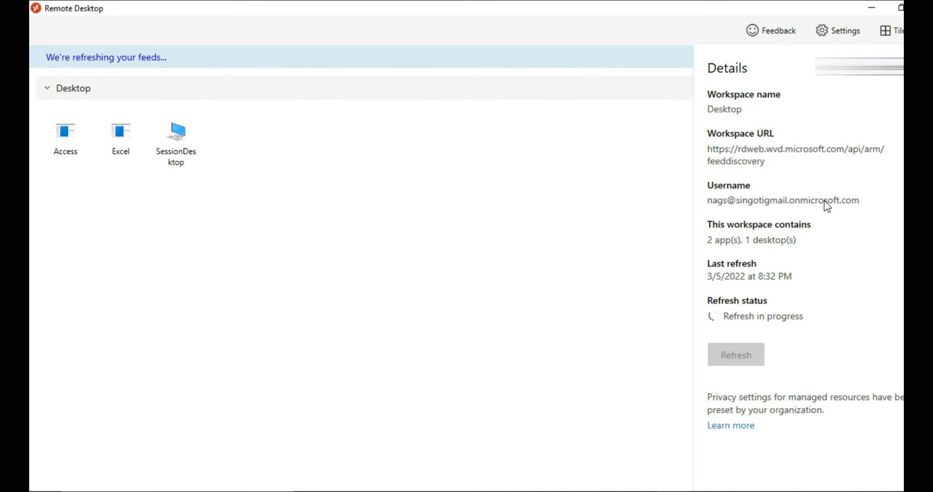
left_click(590, 186)
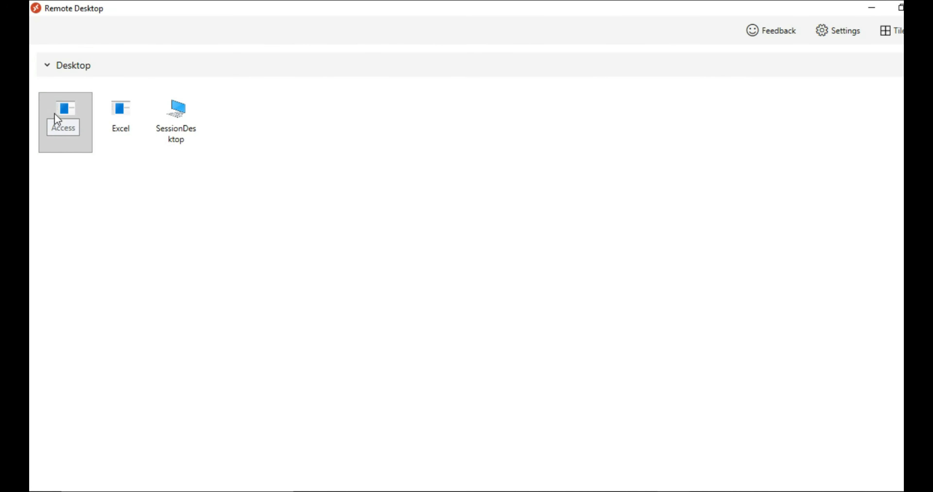
Launch the Access remote app from the Desktop workspace, submitting the account password when asked for credentials.
left_click(64, 121)
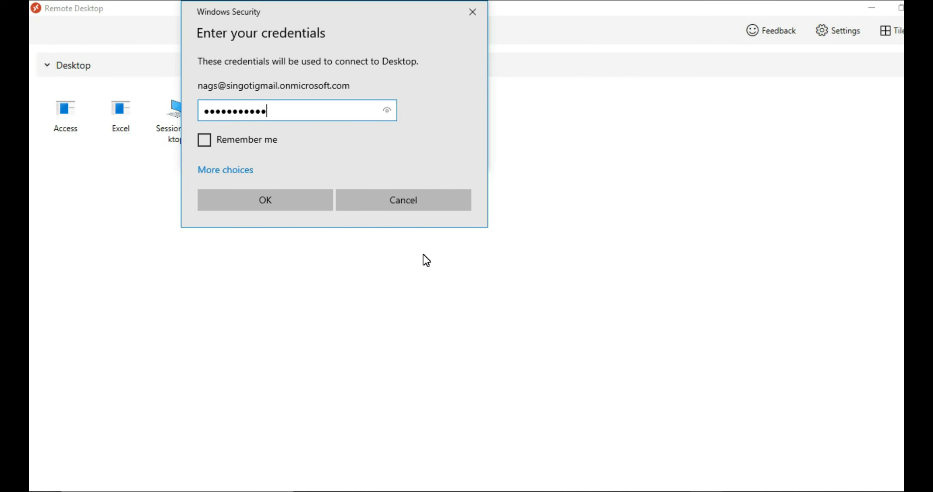
left_click(247, 202)
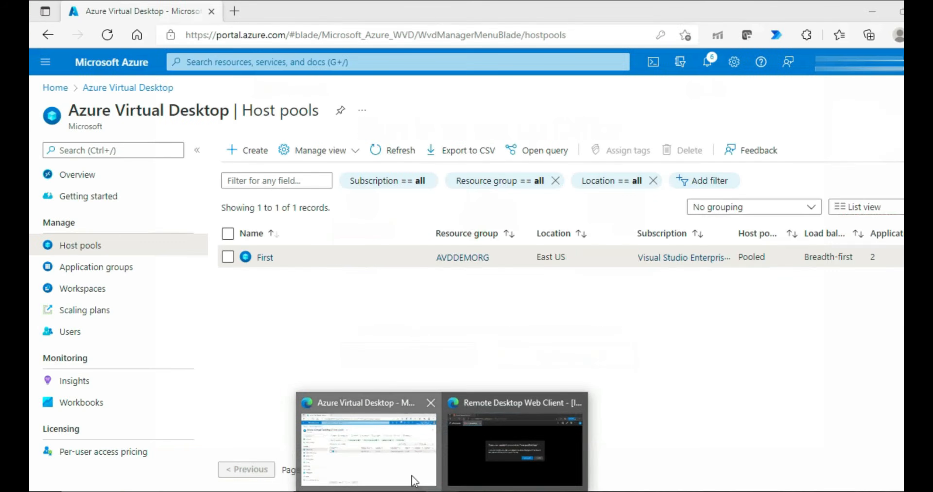
Switch to the Azure portal and open host pool First to review its virtual machine, session and application overview.
left_click(411, 479)
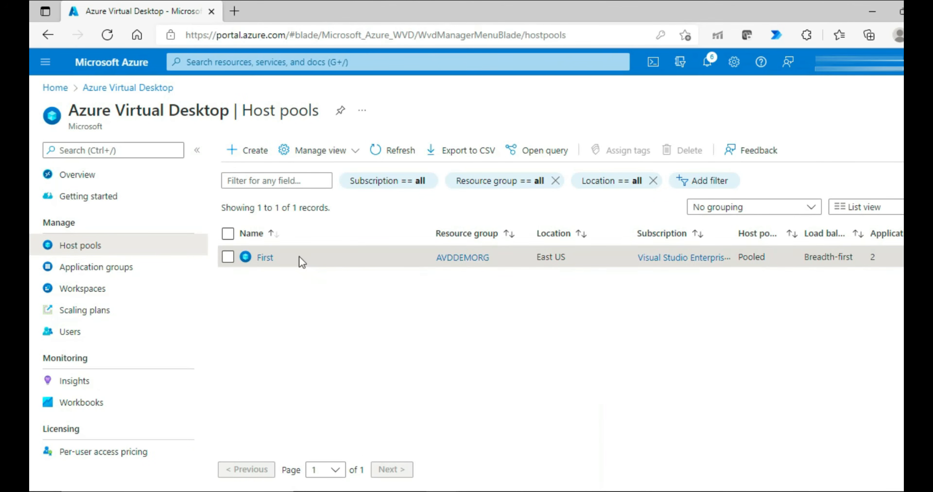
left_click(263, 257)
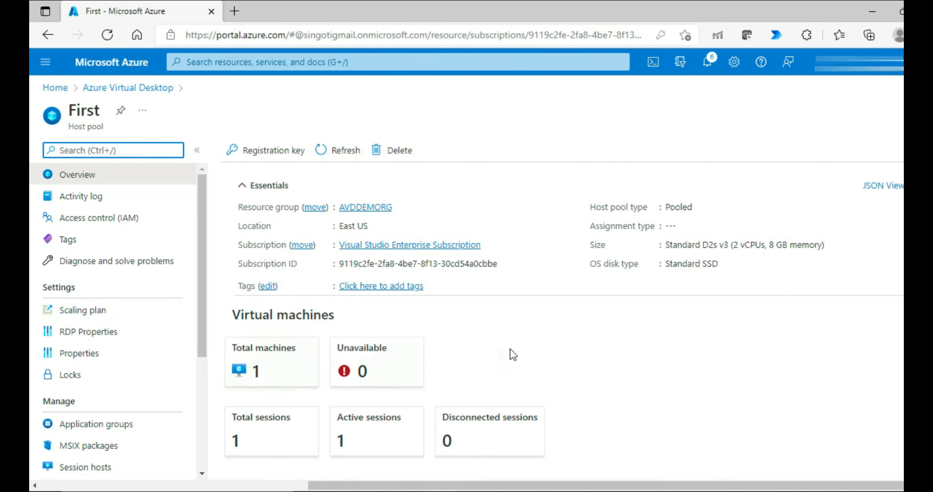
scroll(512, 348, "down", 3)
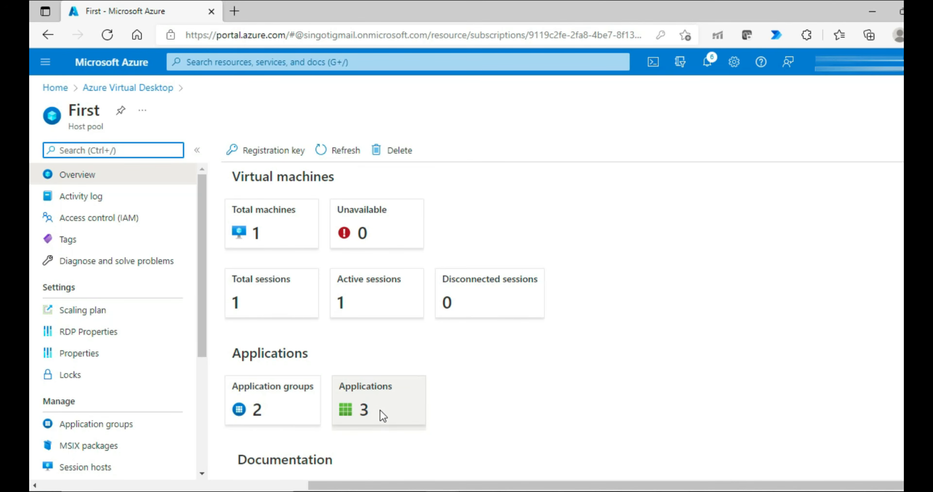
scroll(380, 410, "down", 1)
scroll(378, 409, "up", 3)
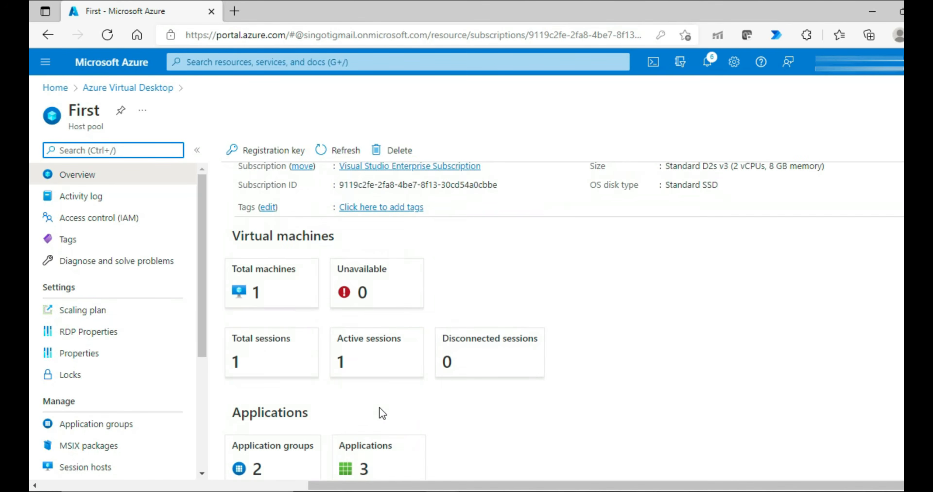
Open session host 1st-0 from the host pool's total machines and view its user list.
left_click(274, 274)
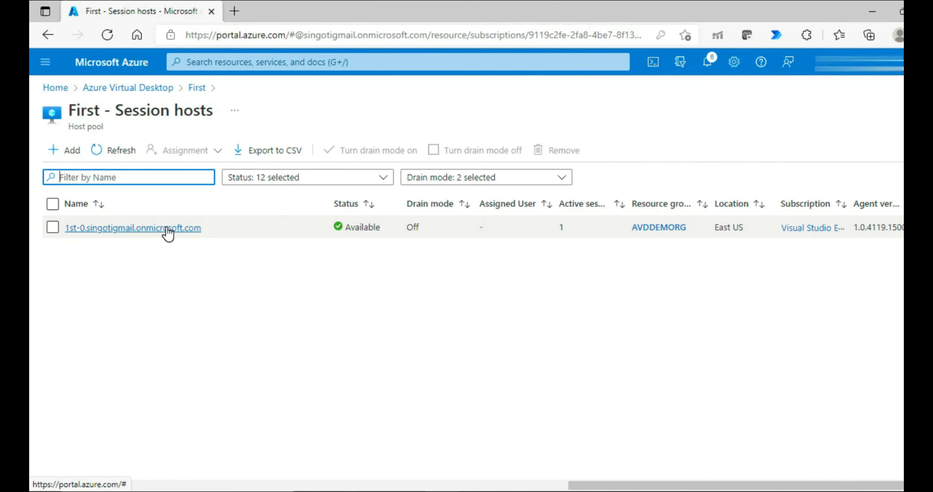
left_click(167, 231)
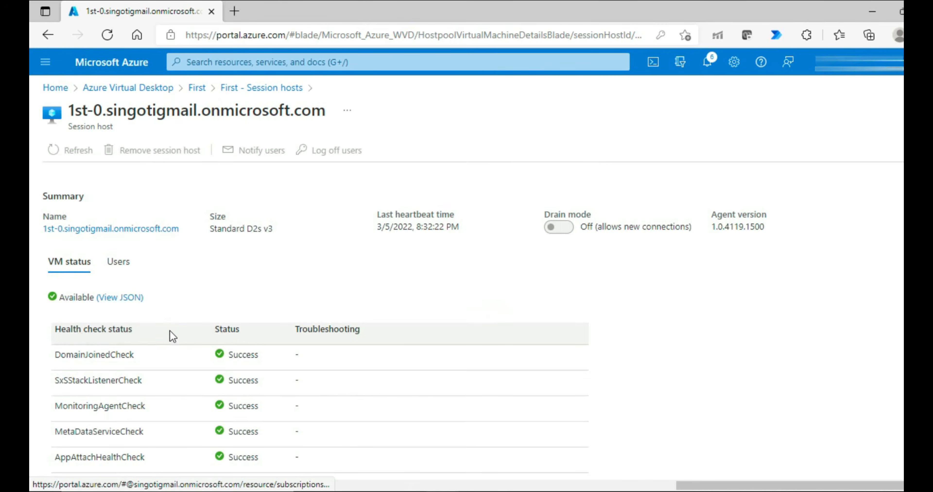
left_click(119, 261)
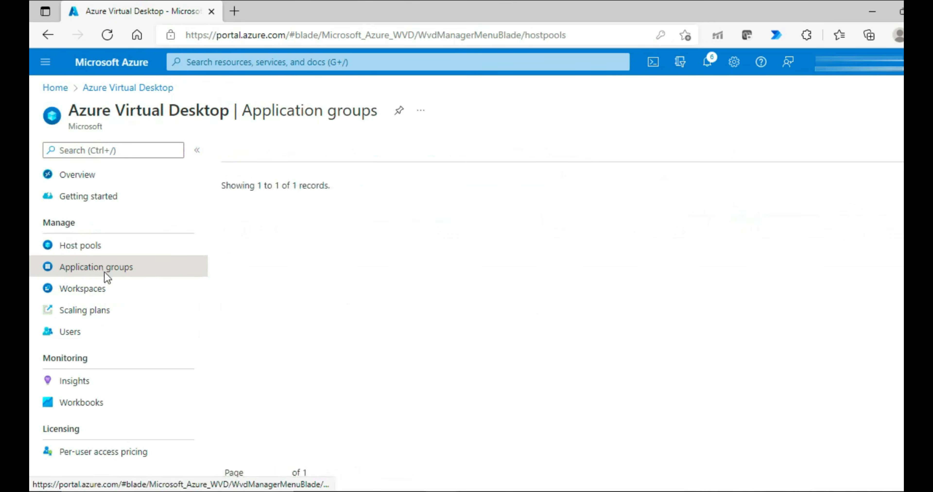
Review the Azure Virtual Desktop application groups list and the workspaces list.
left_click(107, 273)
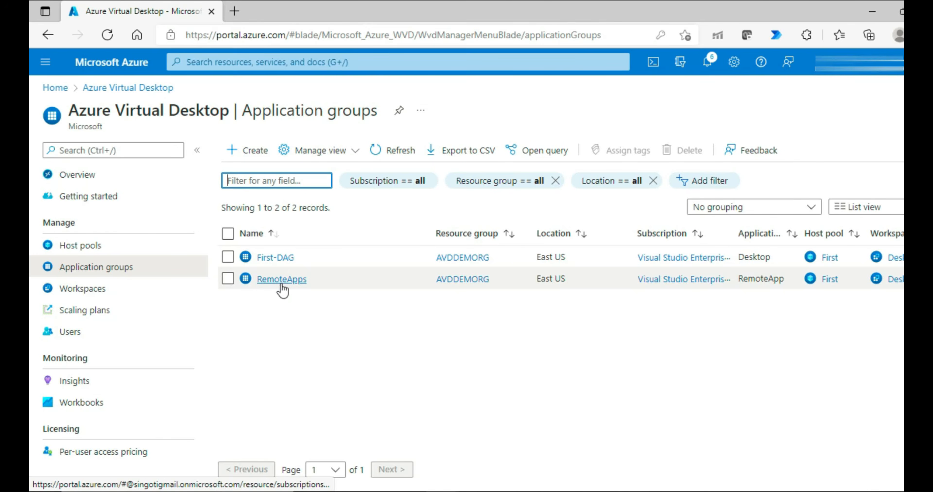
left_click(84, 289)
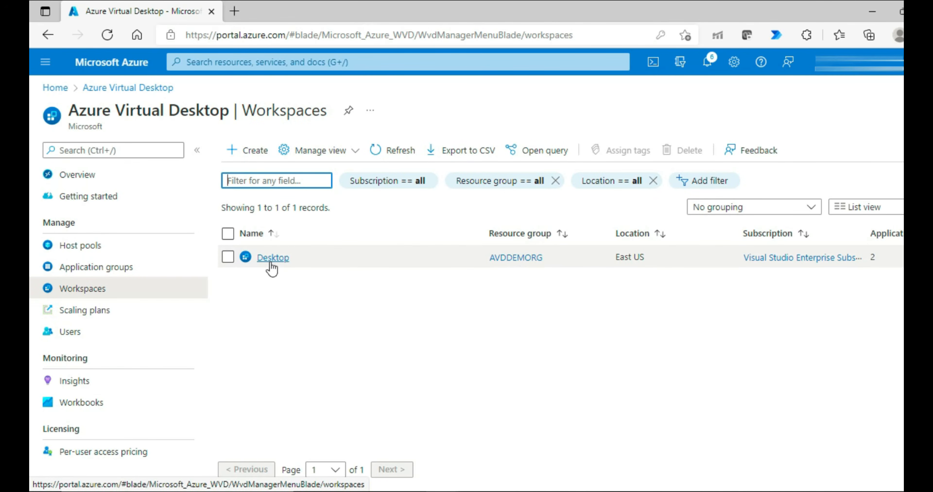
Search Azure Virtual Desktop users for the test user's name and open that user's individual assignments.
left_click(67, 335)
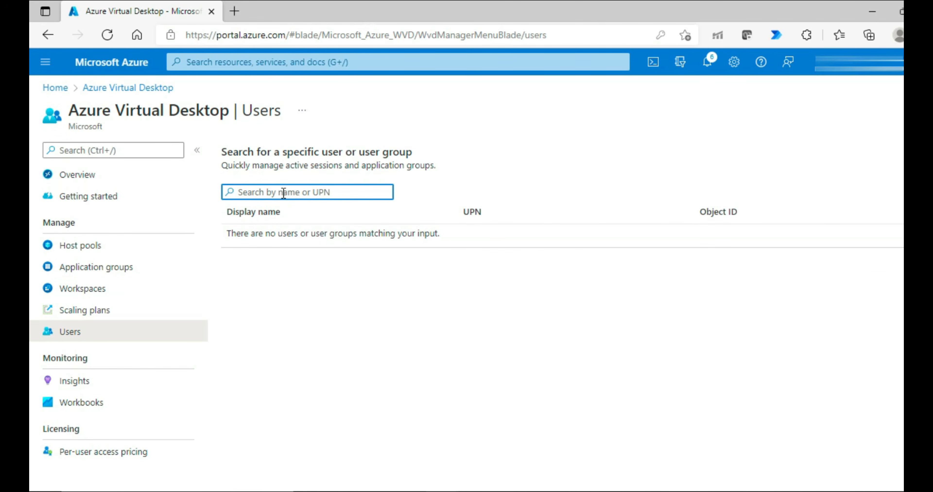
type("nags")
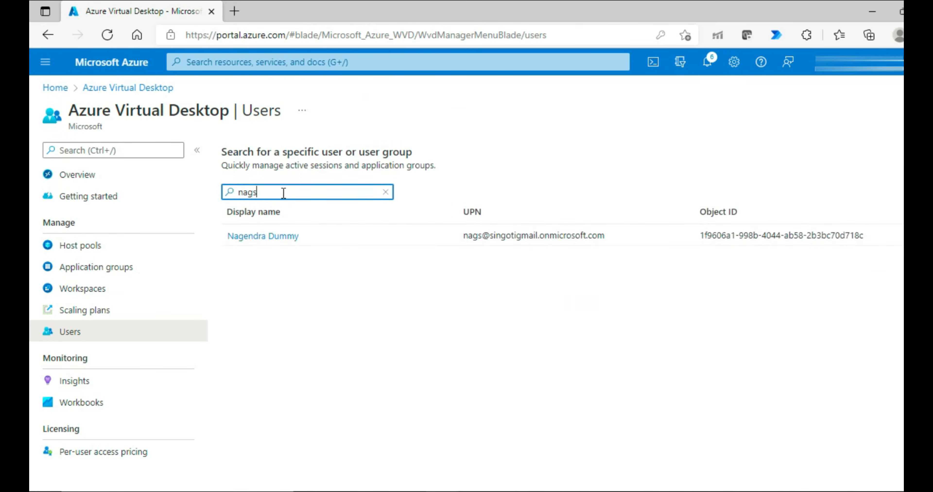
left_click(268, 237)
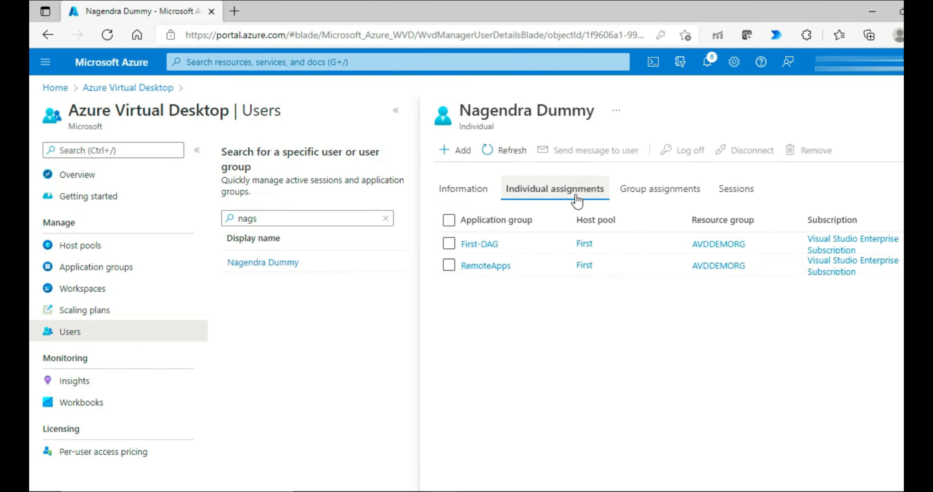
Check the user's group assignments and sessions, and select the session on host pool First.
left_click(676, 191)
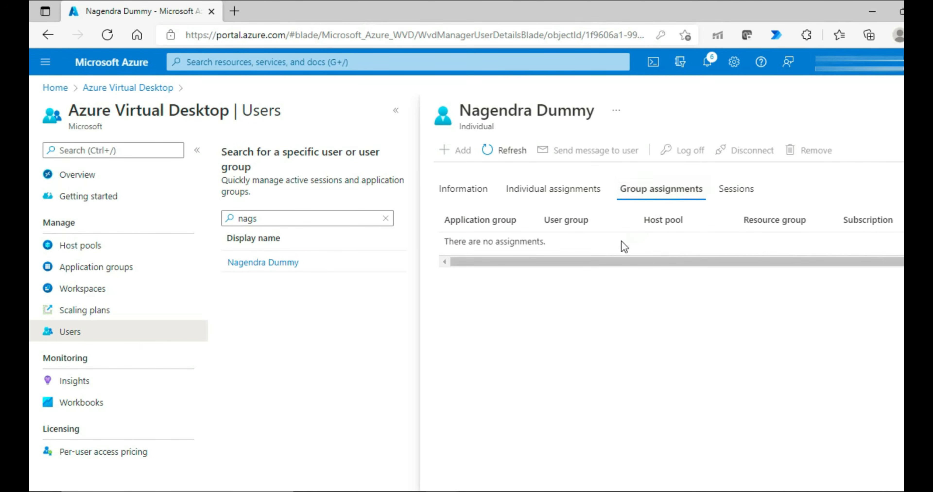
left_click(734, 192)
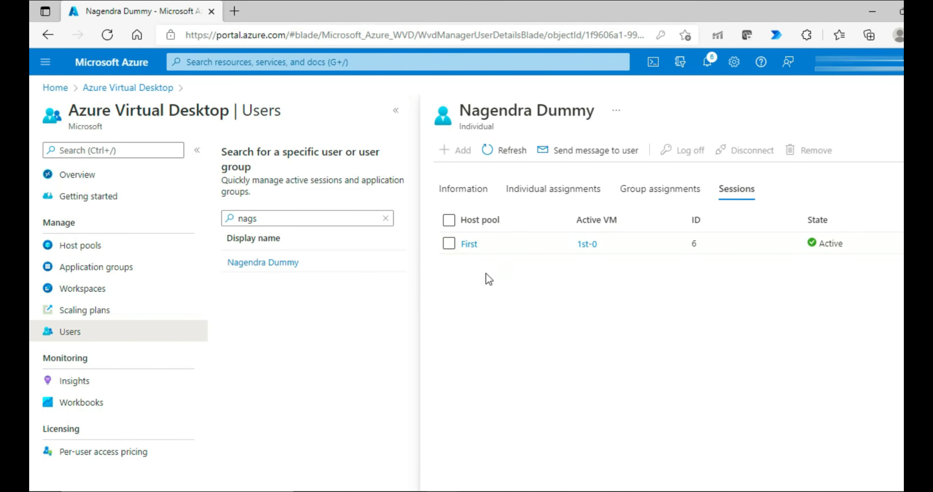
left_click(448, 244)
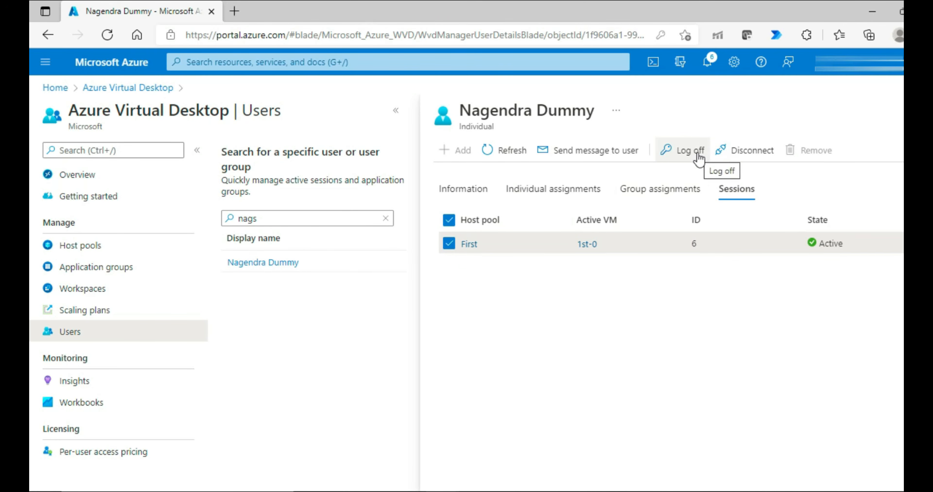